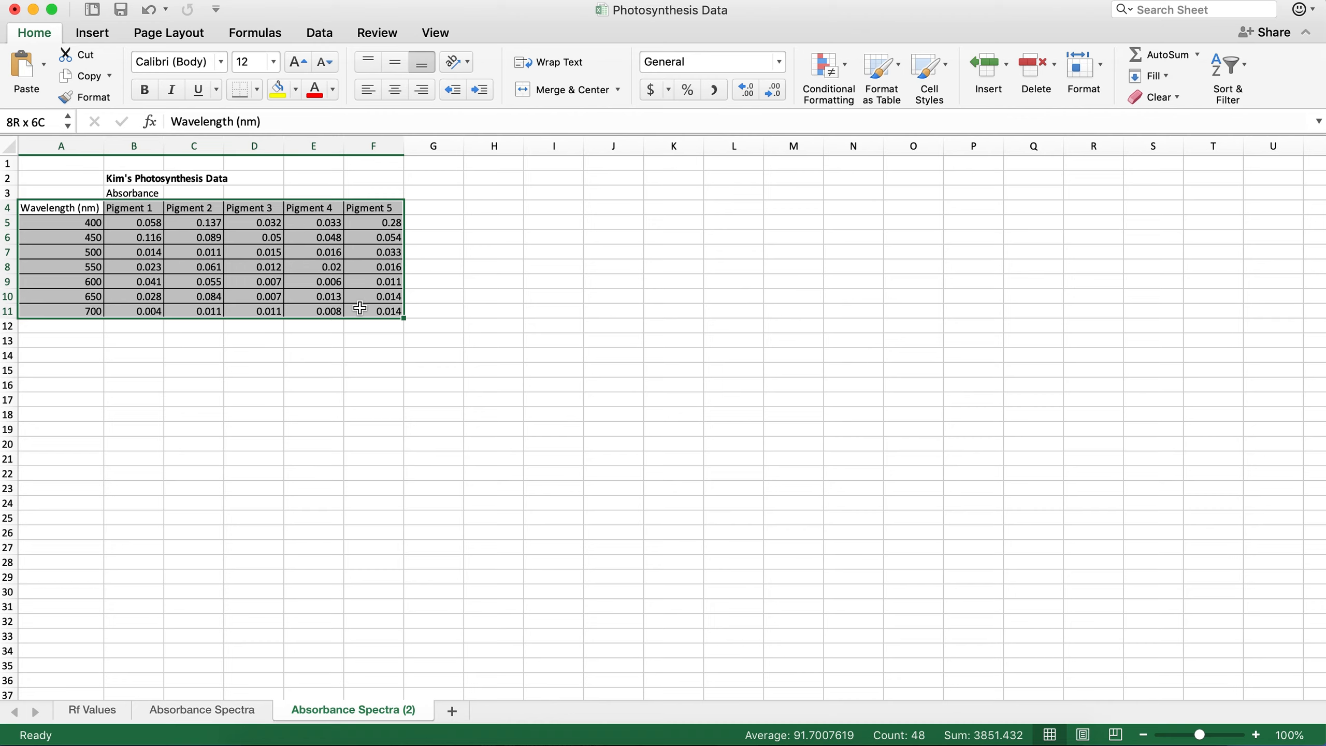
# Insert a basic 2-D line chart from the table in A4:F11 and place it beside the table.
pyautogui.moveTo(359, 308); pyautogui.dragTo(359, 307)
pyautogui.click(93, 34)
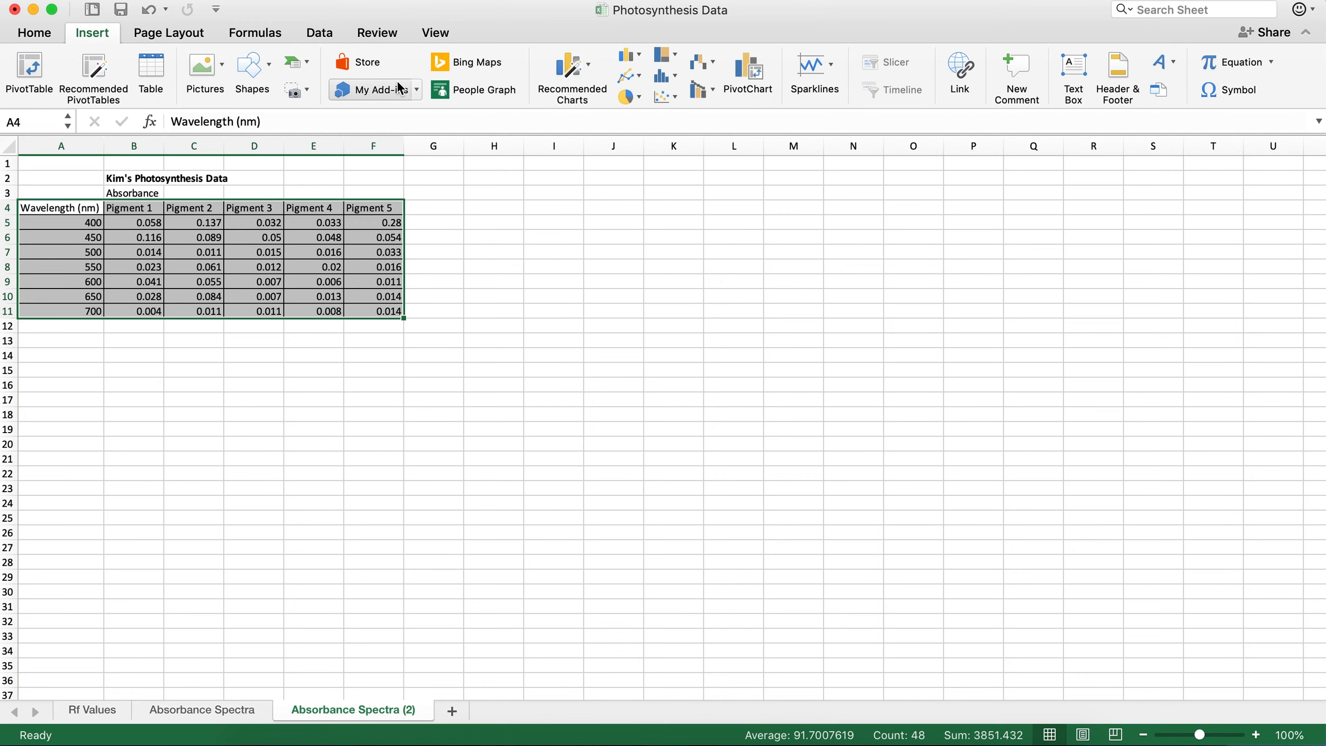
pyautogui.click(642, 79)
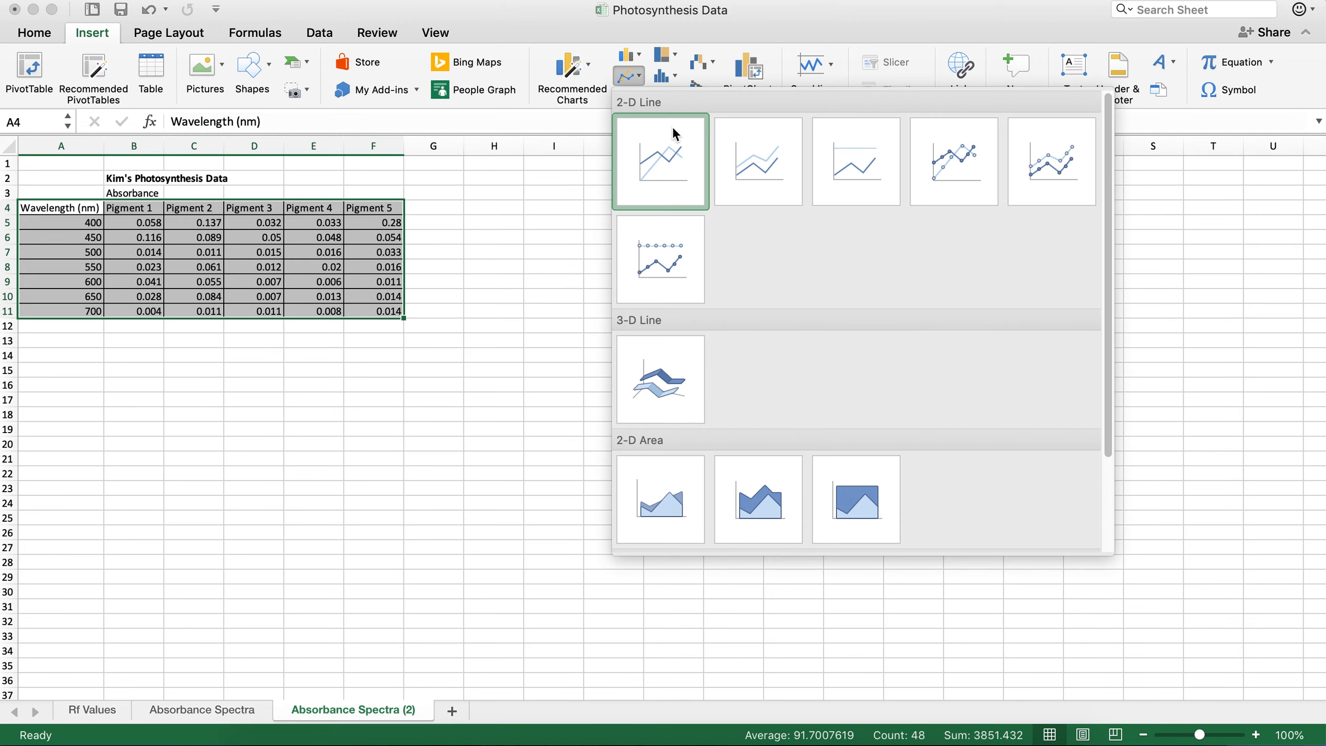
pyautogui.click(668, 160)
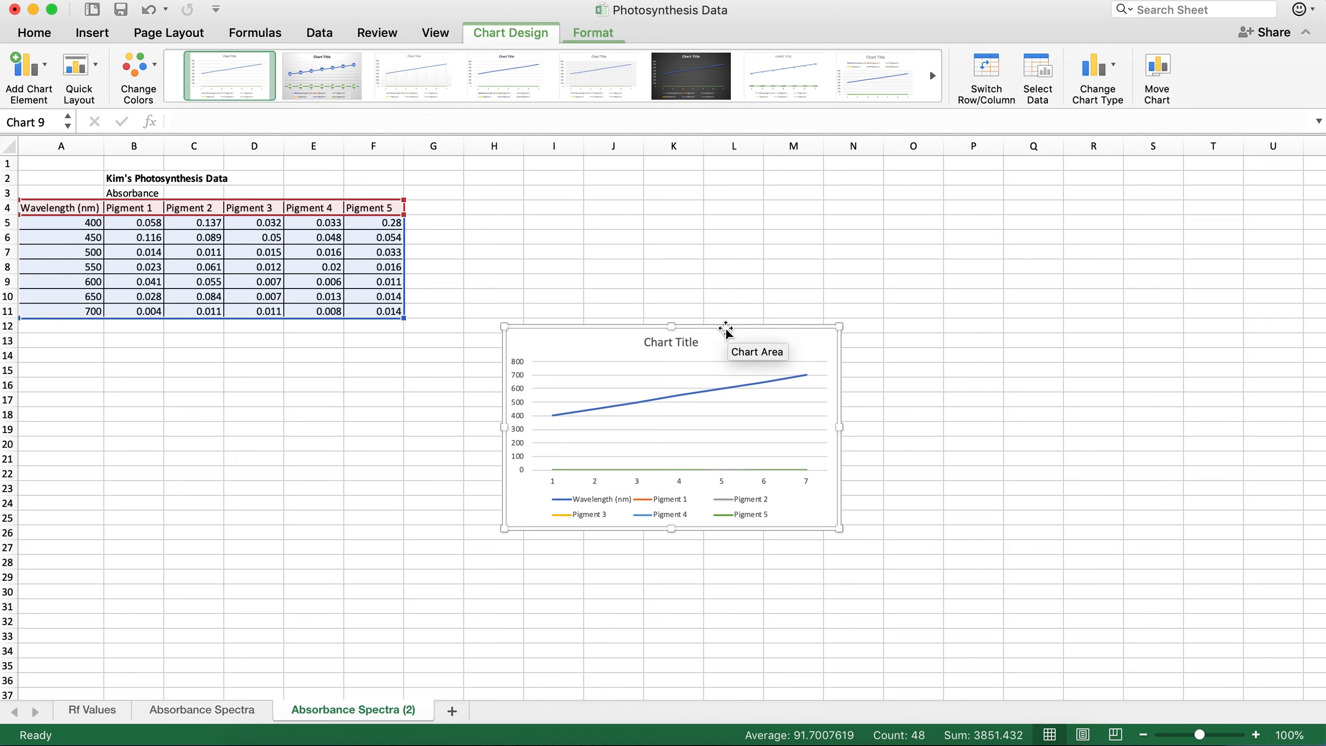
pyautogui.moveTo(726, 330); pyautogui.dragTo(652, 190)
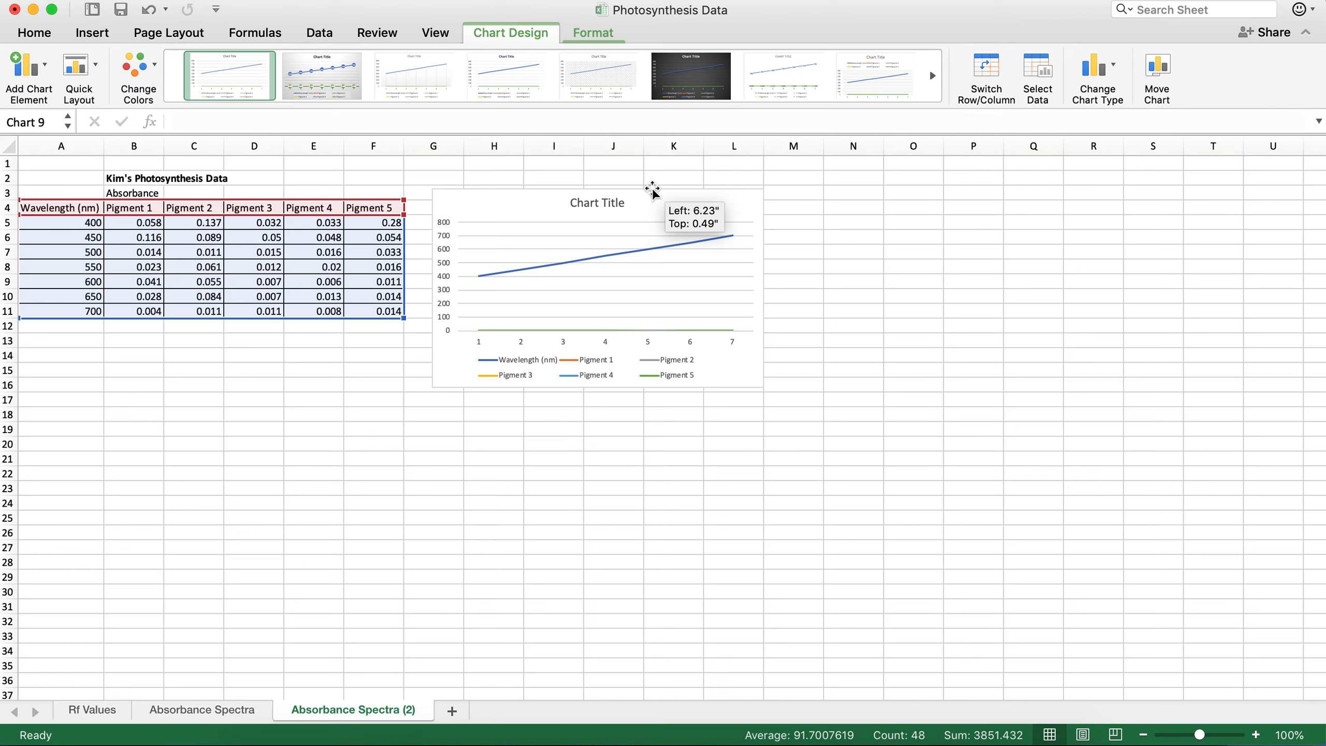
pyautogui.moveTo(653, 191); pyautogui.dragTo(655, 194)
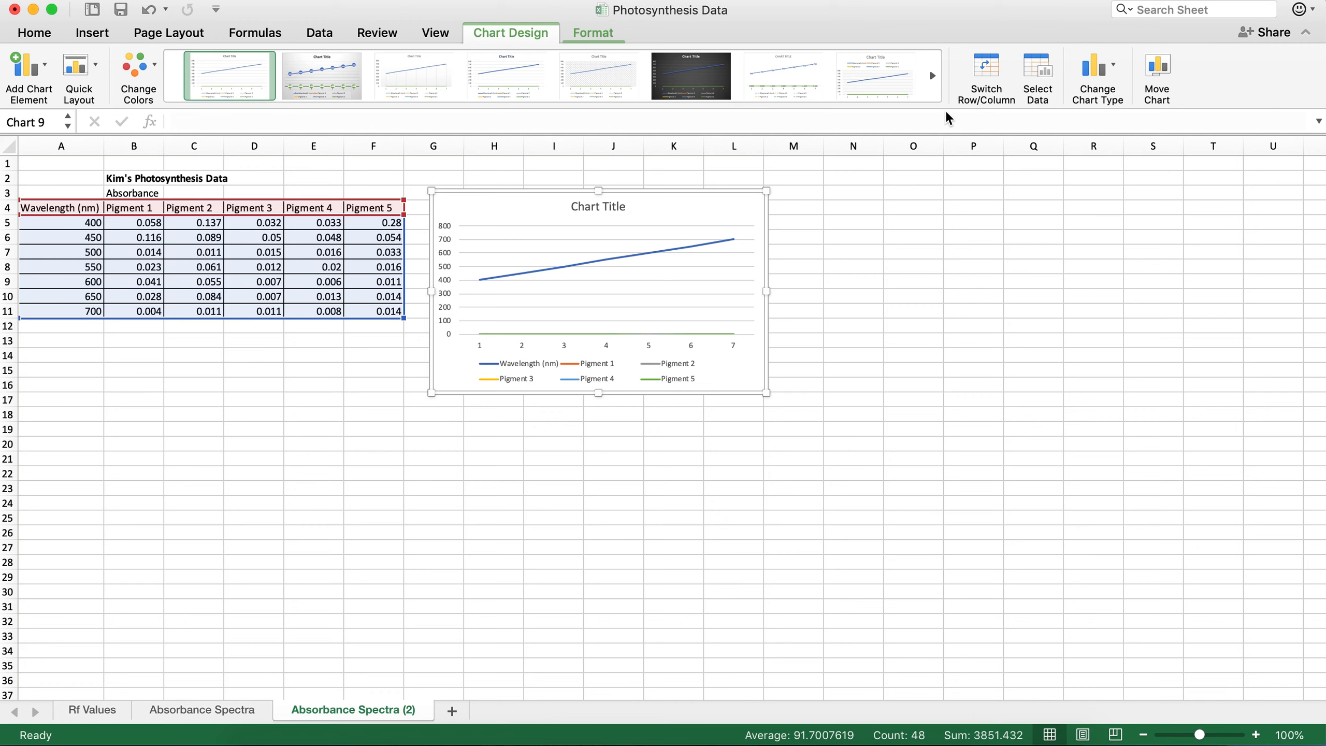
# Remove the Wavelength (nm) series from the chart's data source.
pyautogui.click(1036, 98)
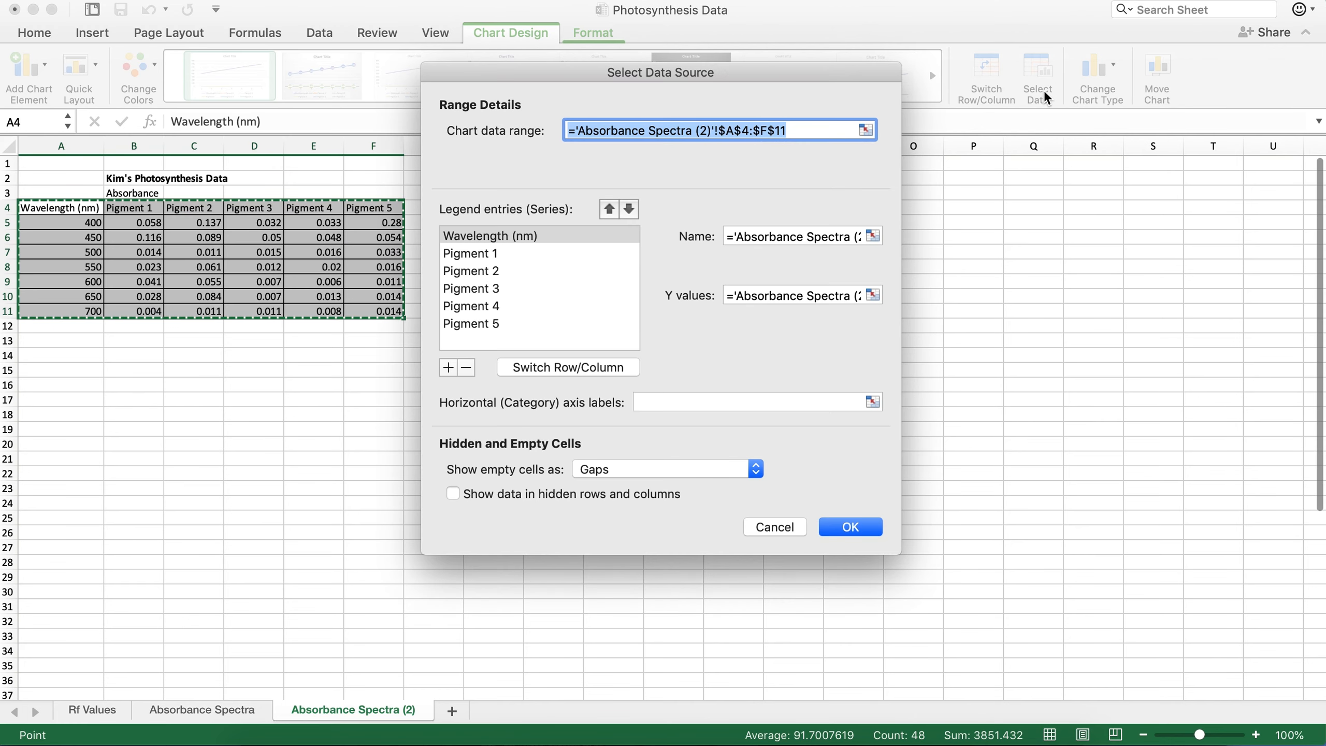
pyautogui.moveTo(705, 71); pyautogui.dragTo(1091, 119)
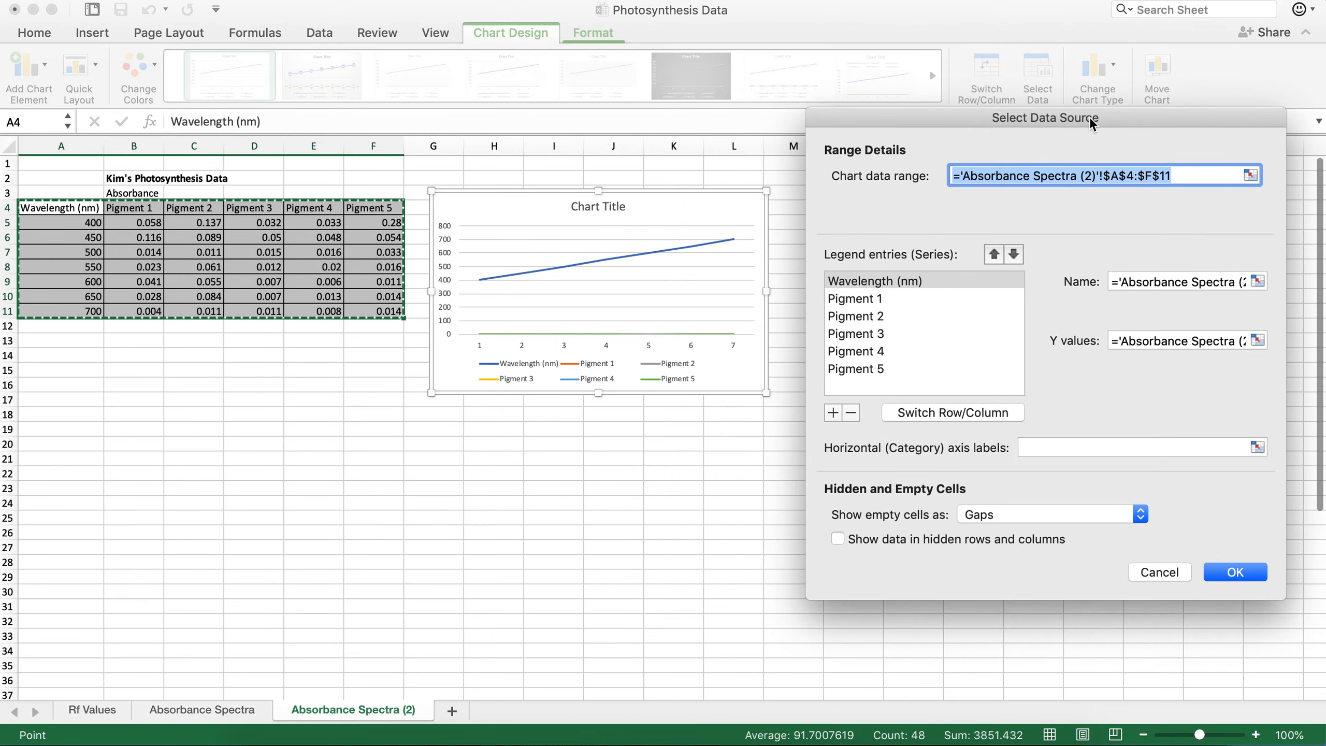
pyautogui.click(898, 281)
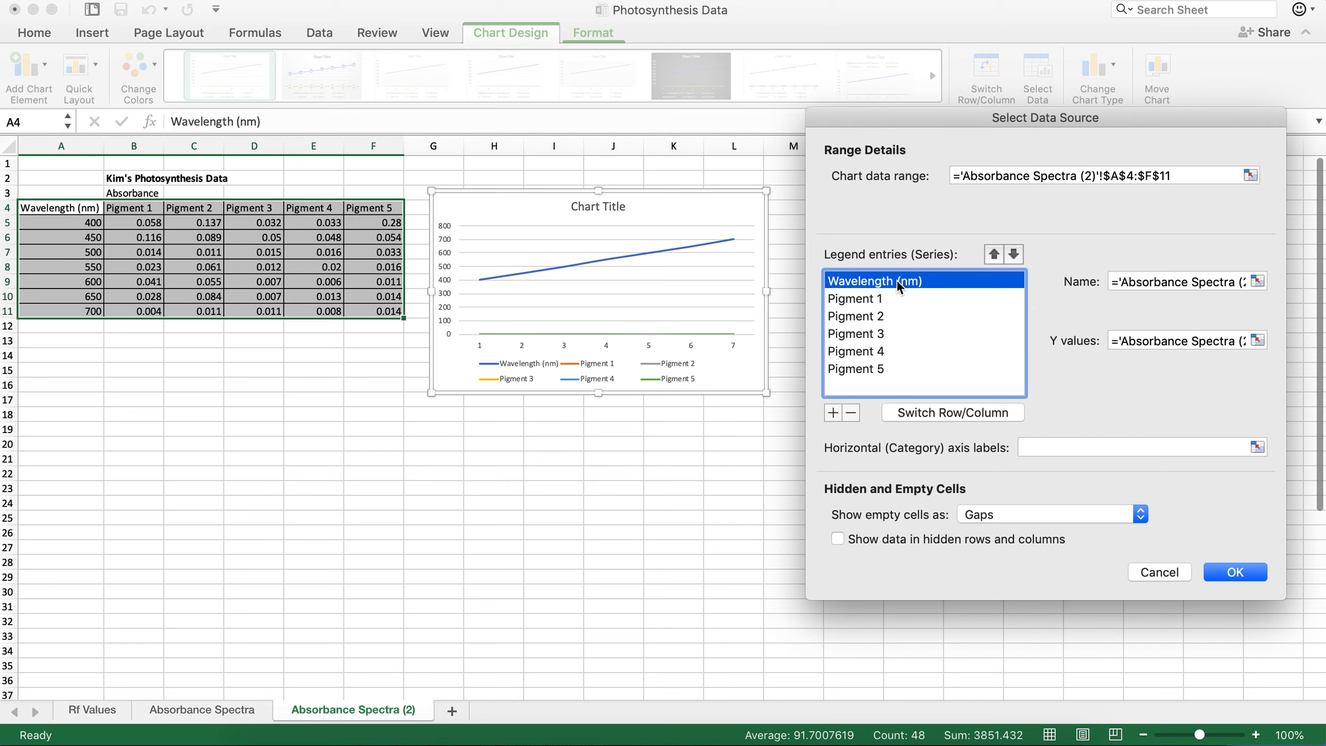
pyautogui.click(852, 415)
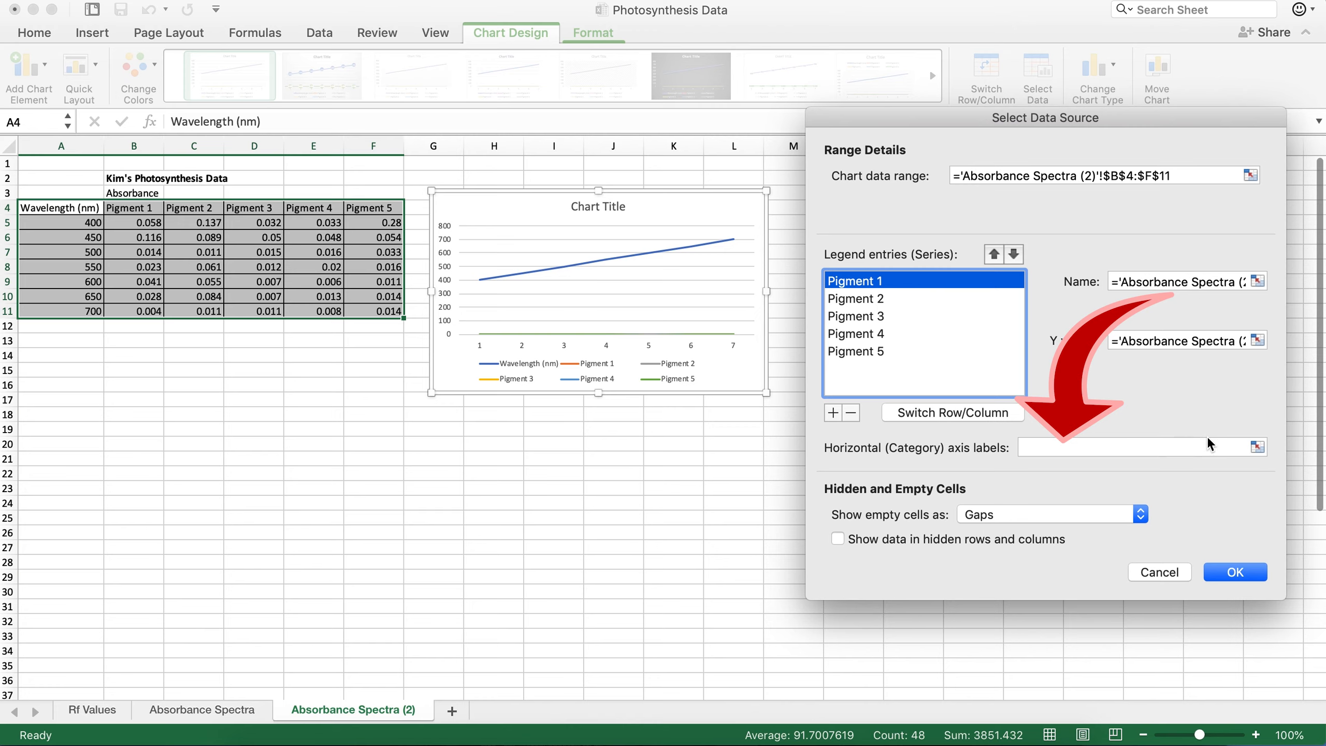
# Use the wavelengths in A5:A11 as the chart's horizontal axis labels and apply the data source changes.
pyautogui.click(1260, 446)
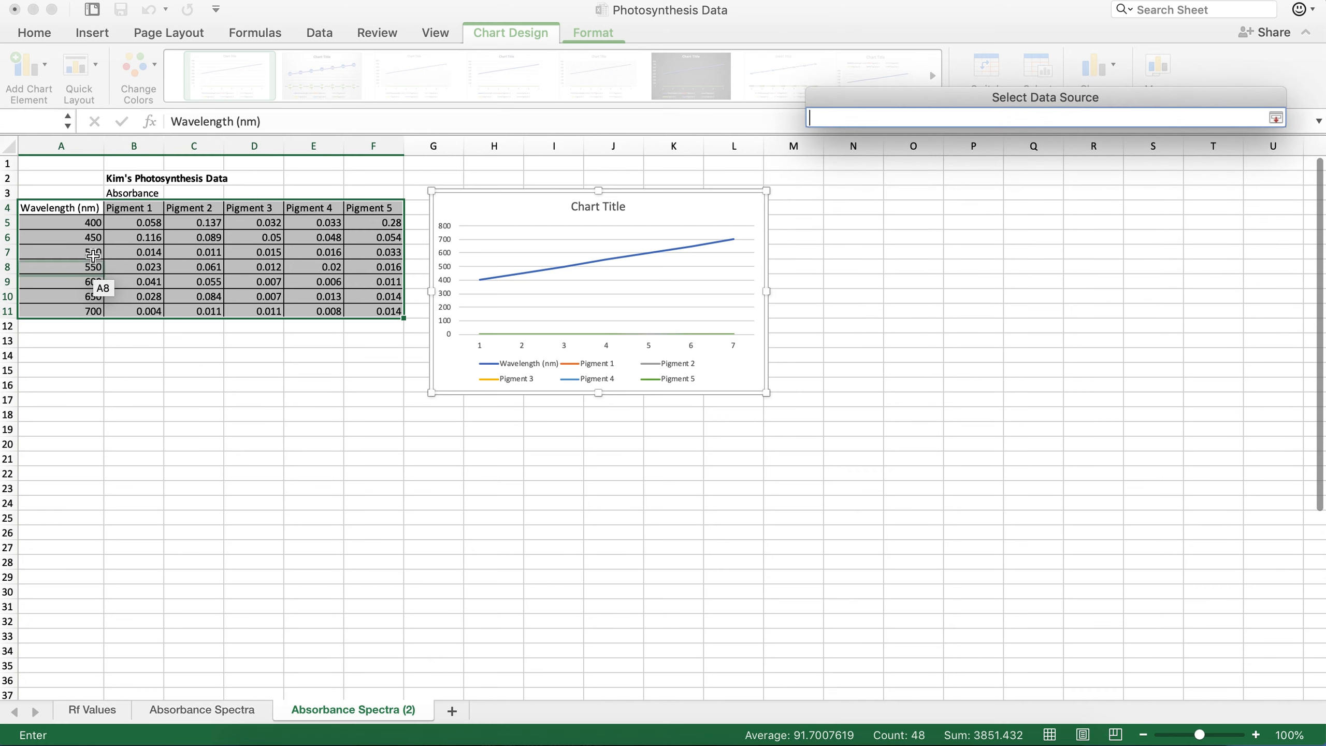
pyautogui.moveTo(93, 226); pyautogui.dragTo(94, 313)
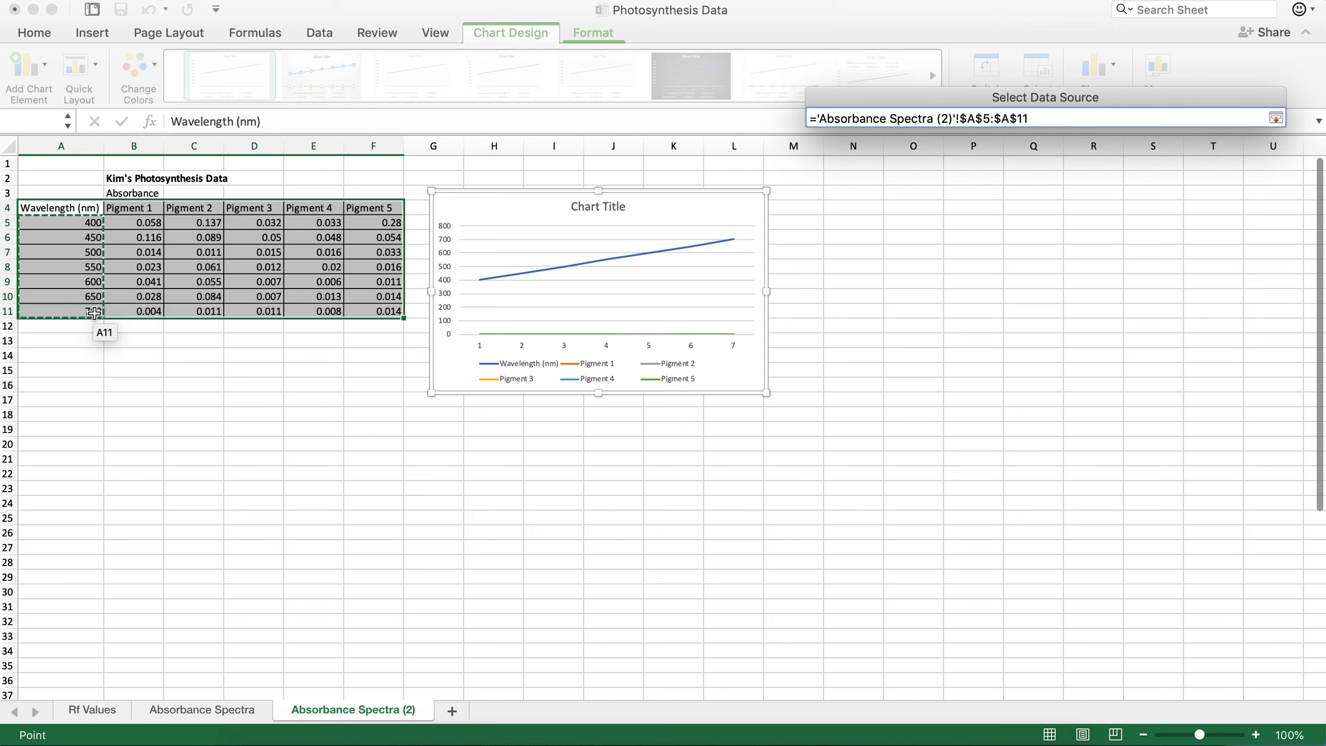
pyautogui.press('Return')
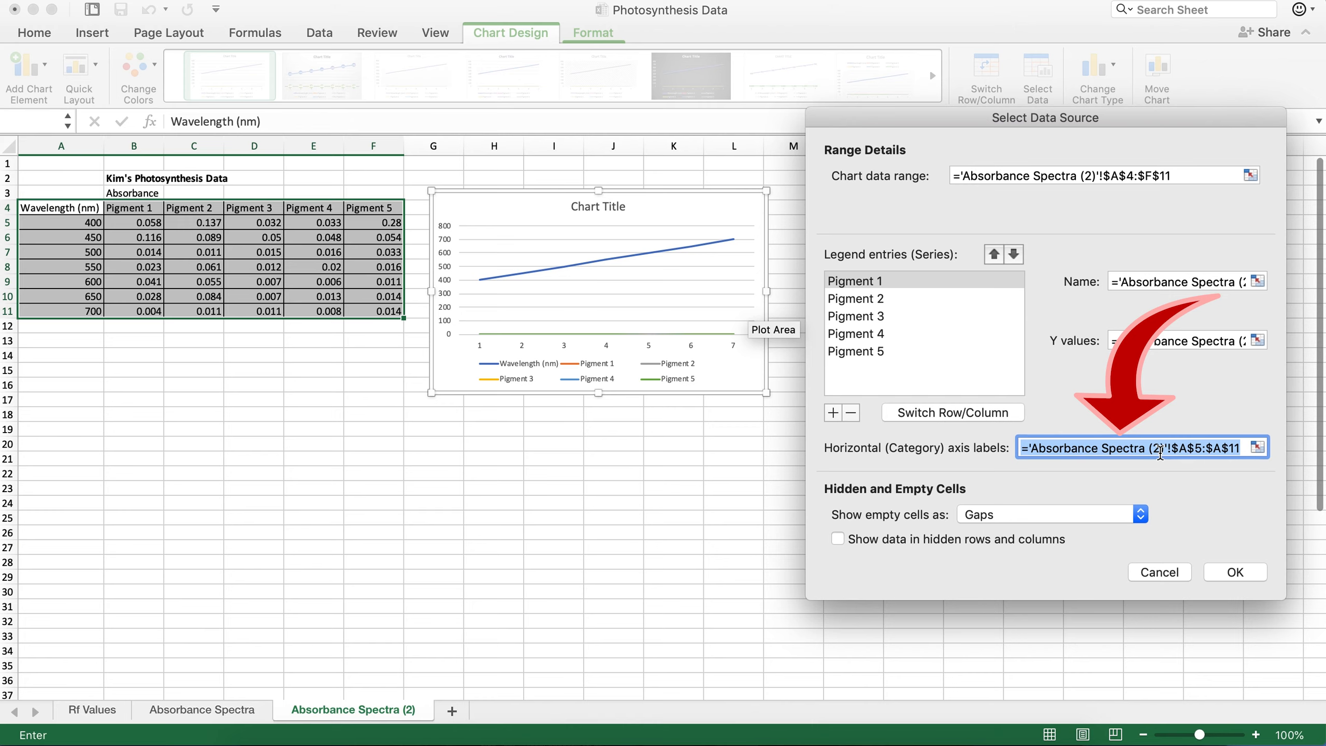
pyautogui.click(1235, 573)
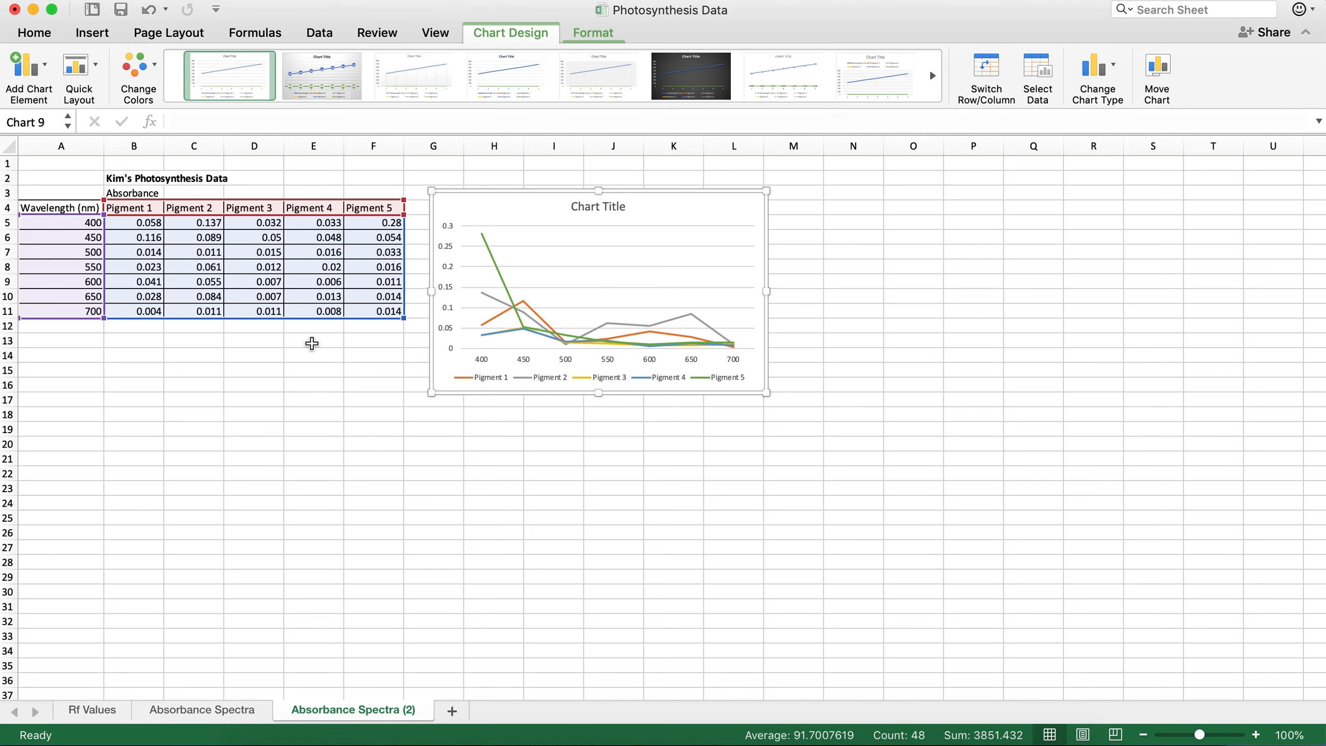
# Check the chromatogram picture below the data and rename the Pigment 1 header in B4 as Chlorophyll b.
pyautogui.scroll(-7, 312, 343)
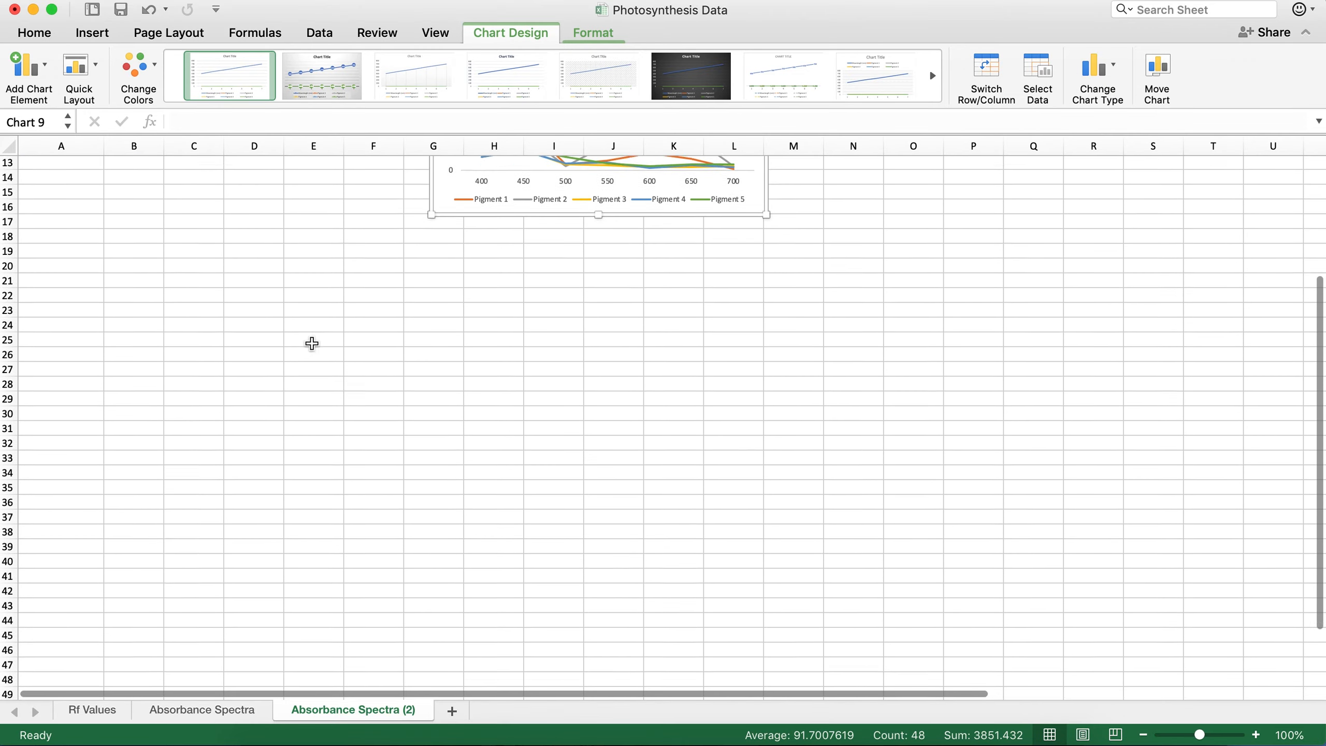
pyautogui.scroll(-8, 311, 343)
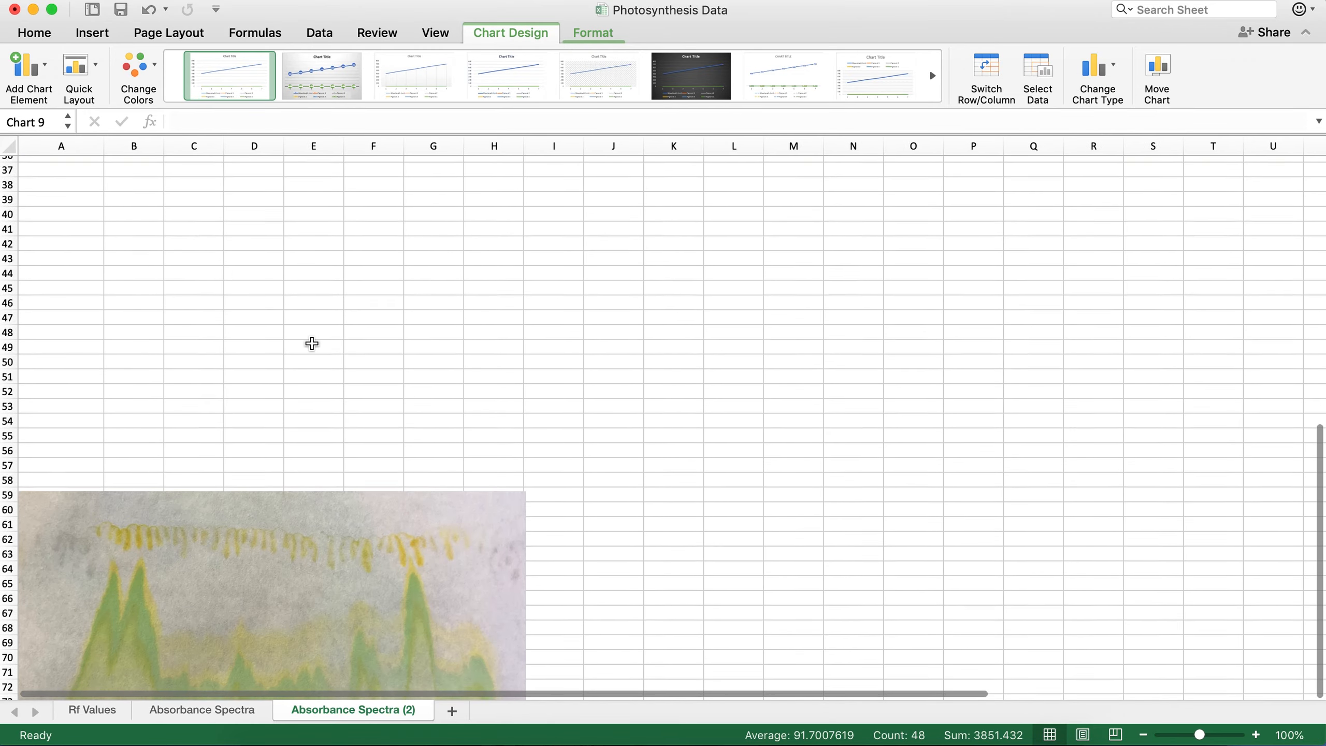
pyautogui.scroll(-1, 311, 343)
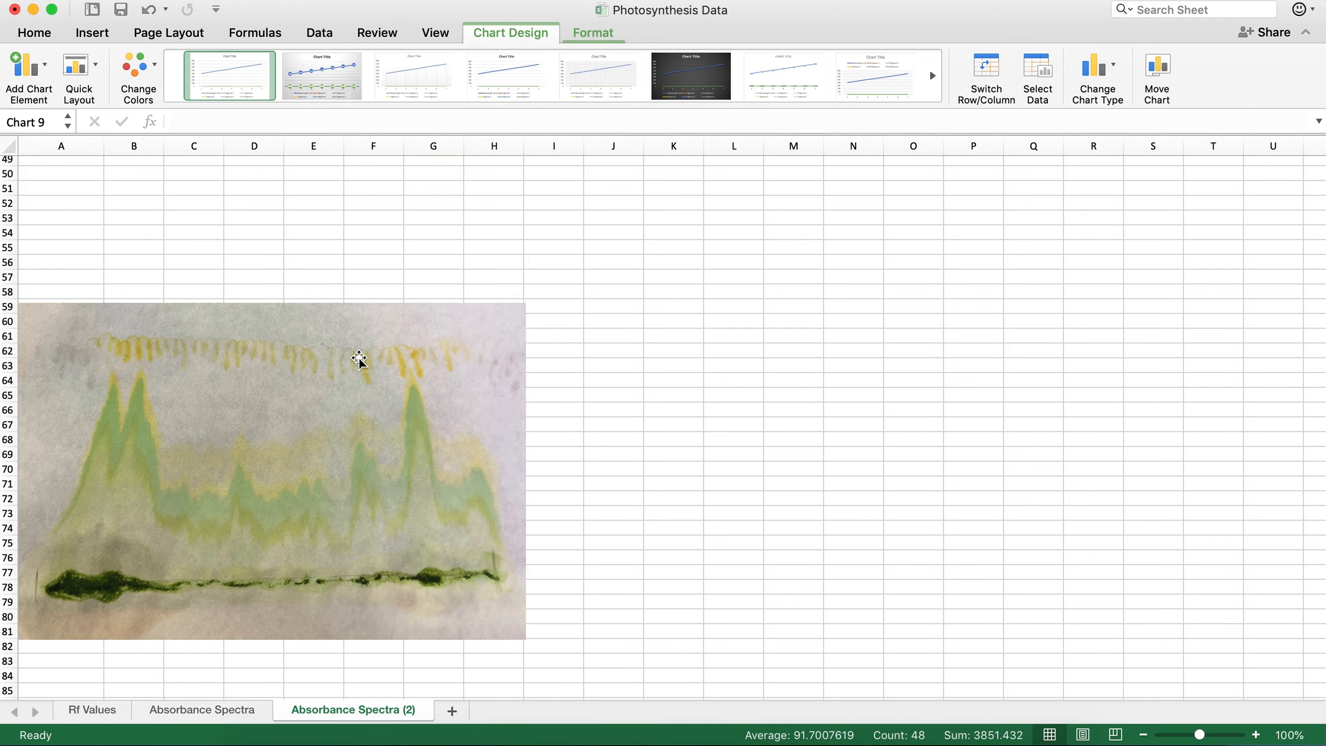
pyautogui.scroll(15, 467, 367)
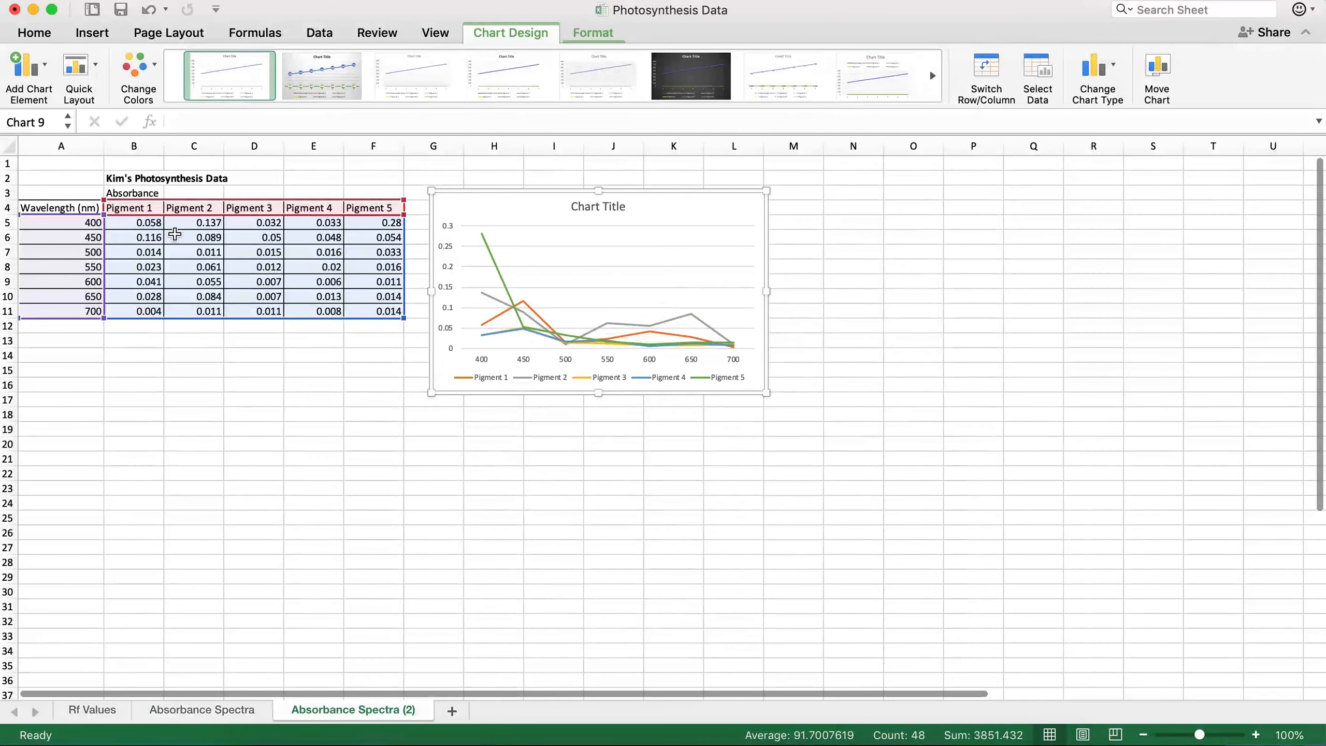
pyautogui.click(137, 211)
pyautogui.moveTo(230, 121); pyautogui.dragTo(163, 120)
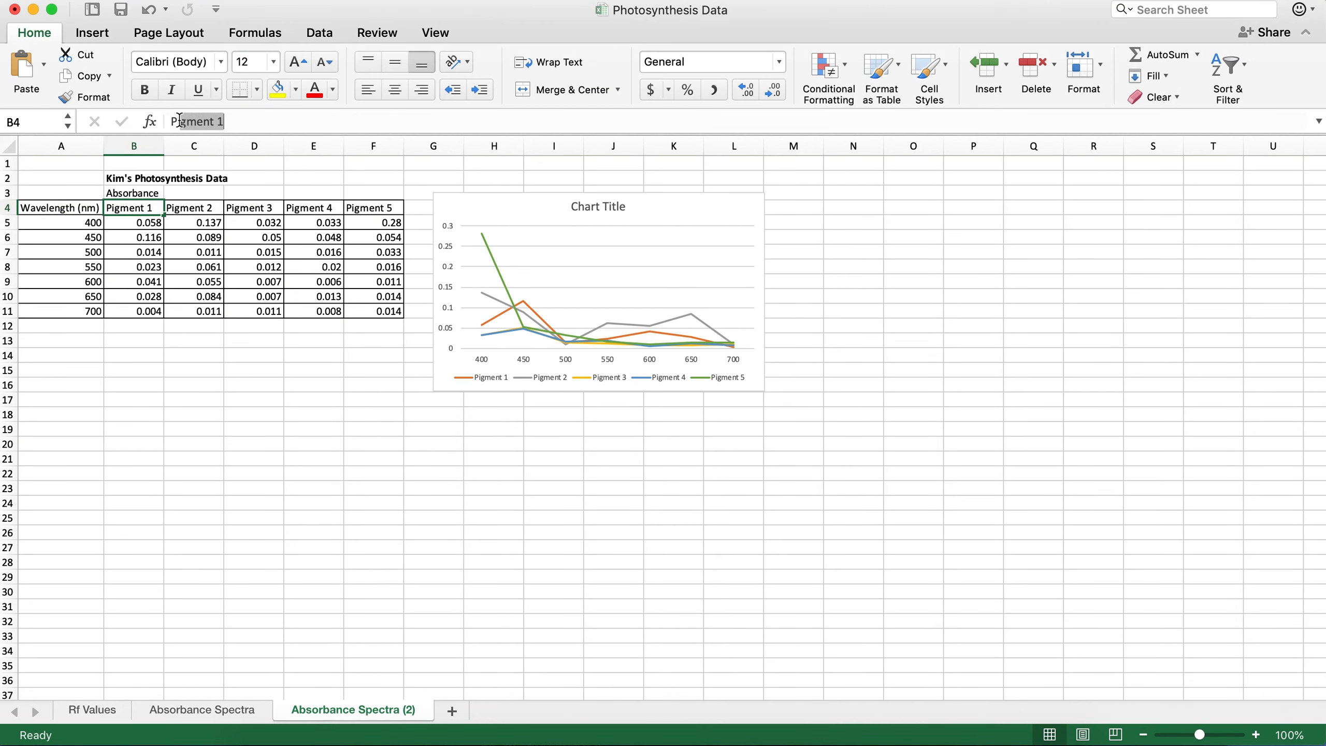
pyautogui.write('Chlorophyll b')
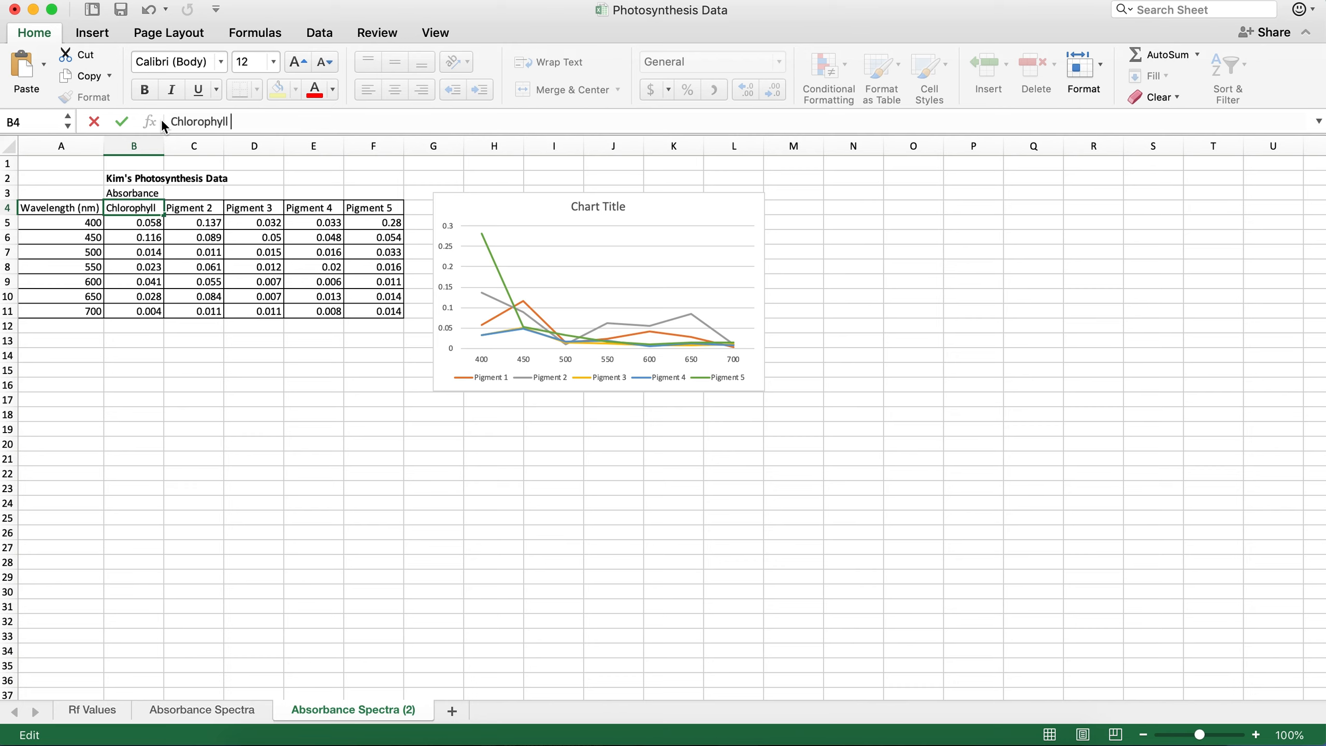
pyautogui.press('Return')
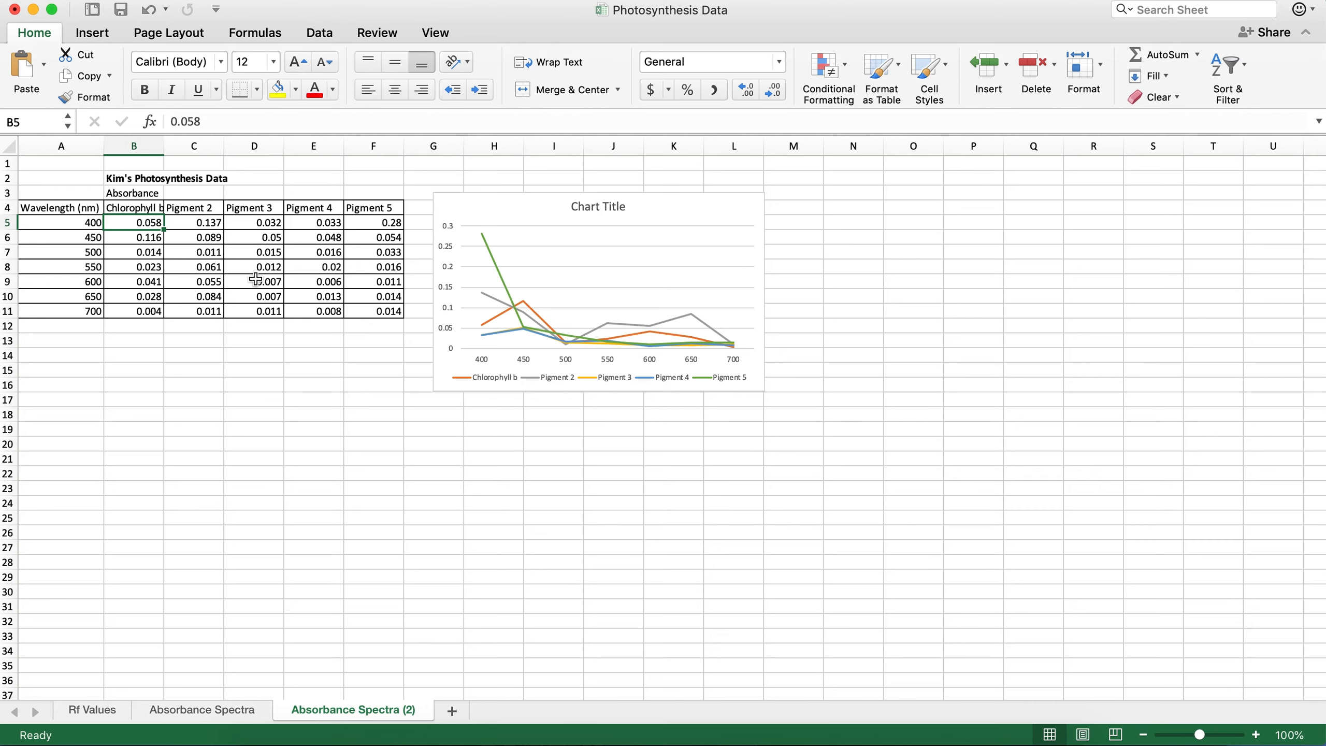
# Rename the header in C4 as Chlorophyll a and the header in D4 as Violaxanthin.
pyautogui.click(201, 207)
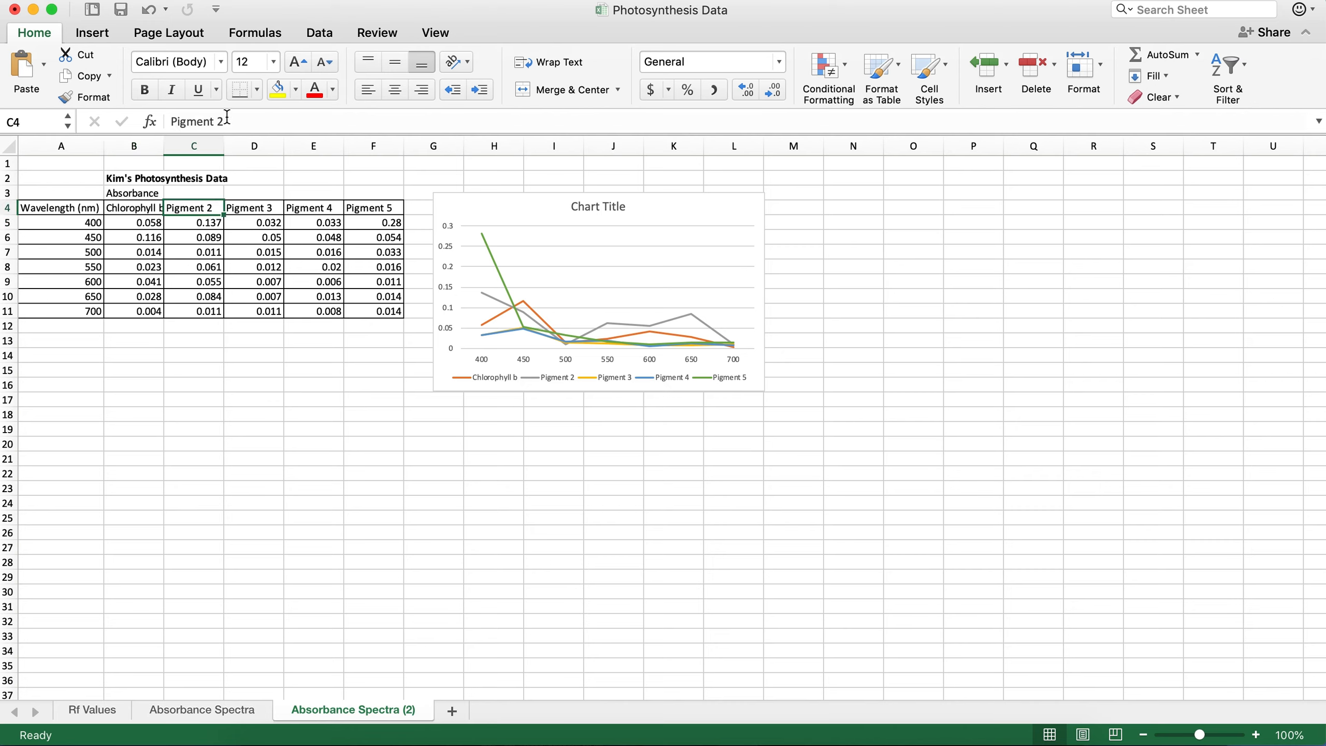
pyautogui.moveTo(226, 121); pyautogui.dragTo(156, 121)
pyautogui.write('Chlorophyll a')
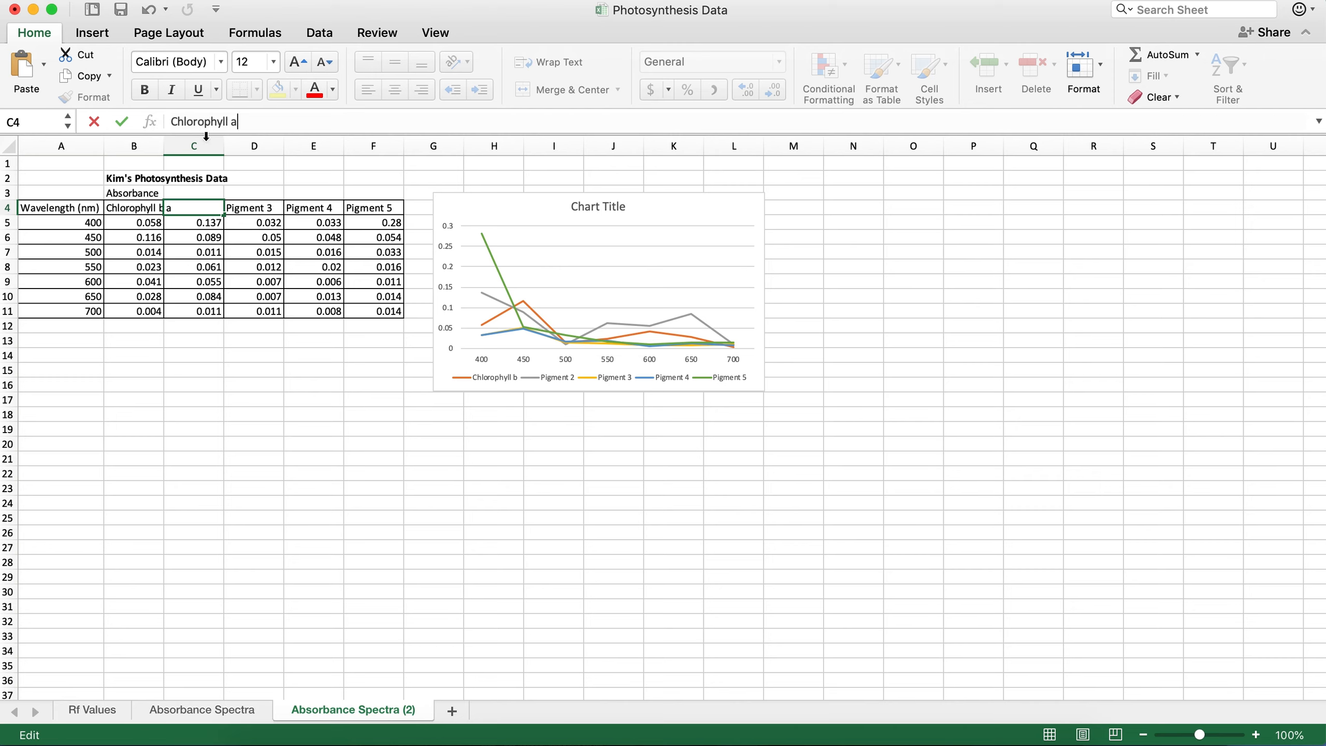
pyautogui.click(256, 207)
pyautogui.moveTo(235, 123); pyautogui.dragTo(151, 123)
pyautogui.write('Violaxanthin')
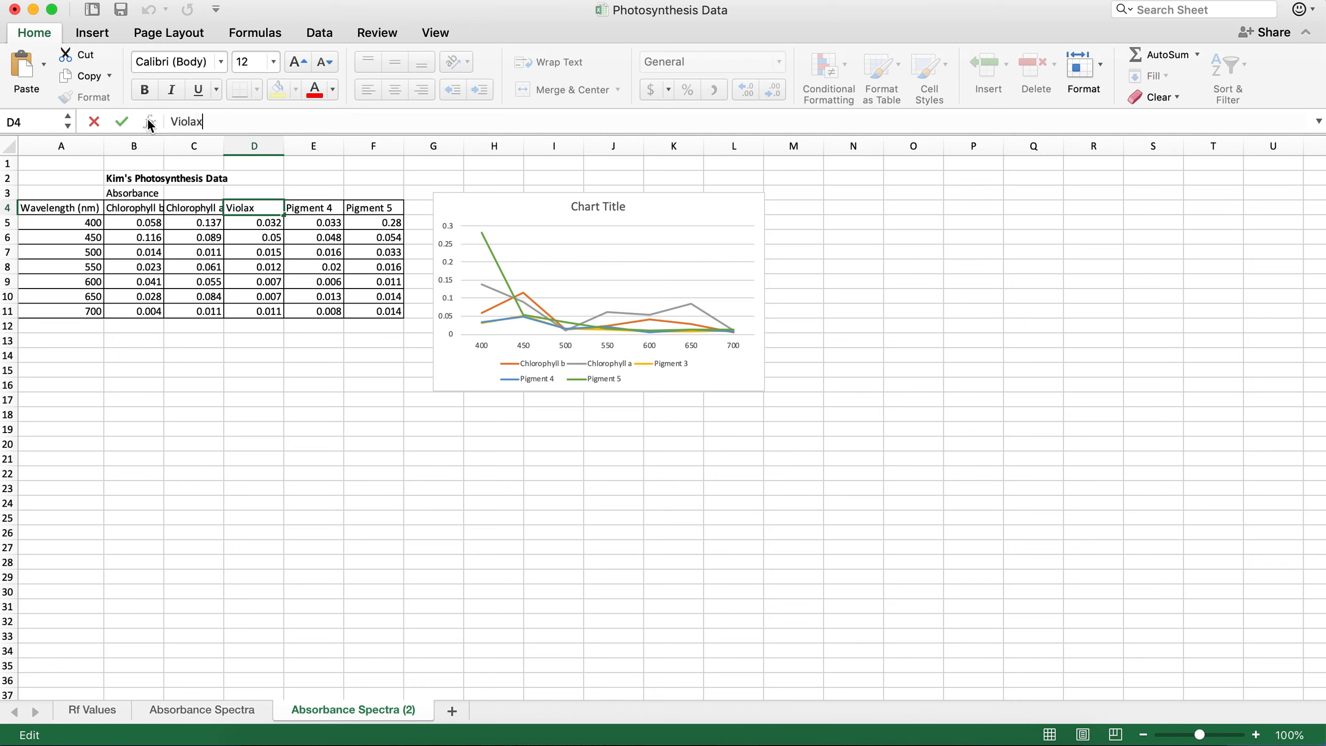
# Rename the header in E4 as Lutein and the header in F4 as b Carotene.
pyautogui.click(309, 207)
pyautogui.click(237, 123)
pyautogui.moveTo(238, 123); pyautogui.dragTo(159, 121)
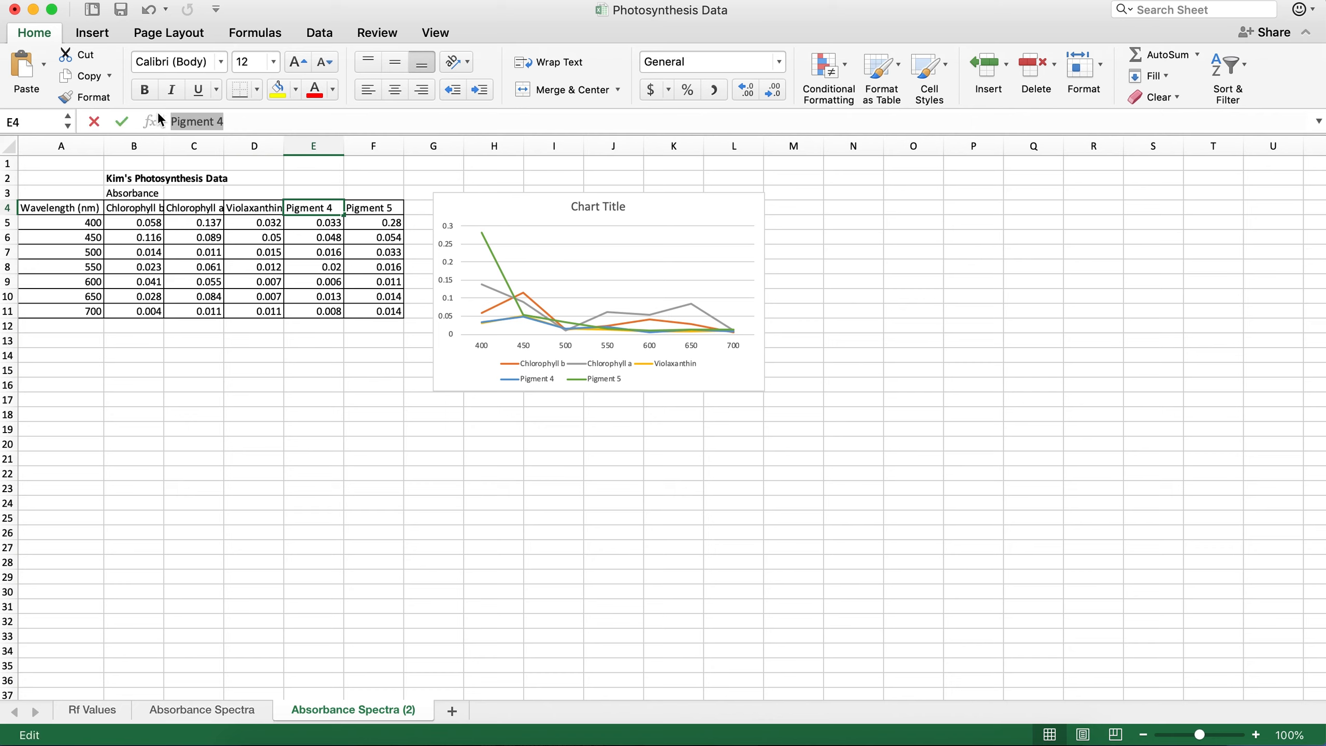
pyautogui.write('Lutein')
pyautogui.click(386, 208)
pyautogui.click(235, 118)
pyautogui.moveTo(235, 116); pyautogui.dragTo(113, 114)
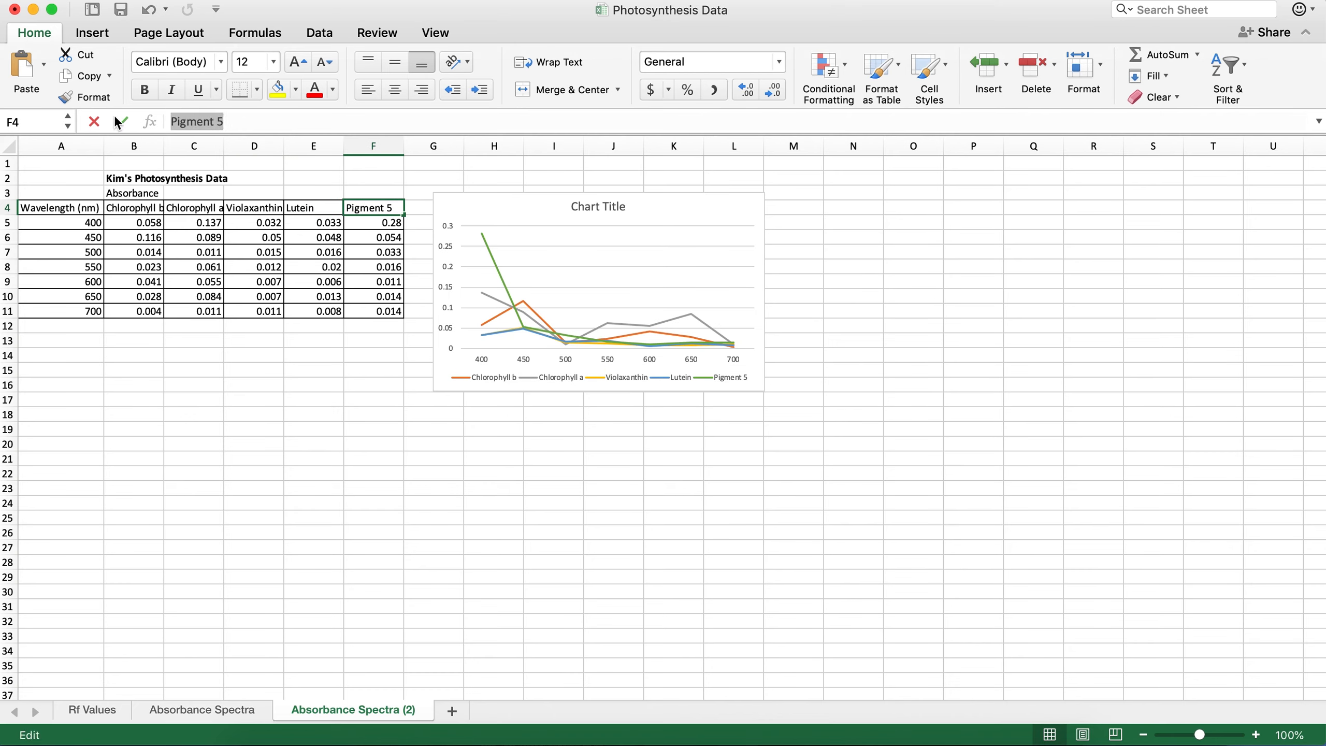
pyautogui.write('b Carotene')
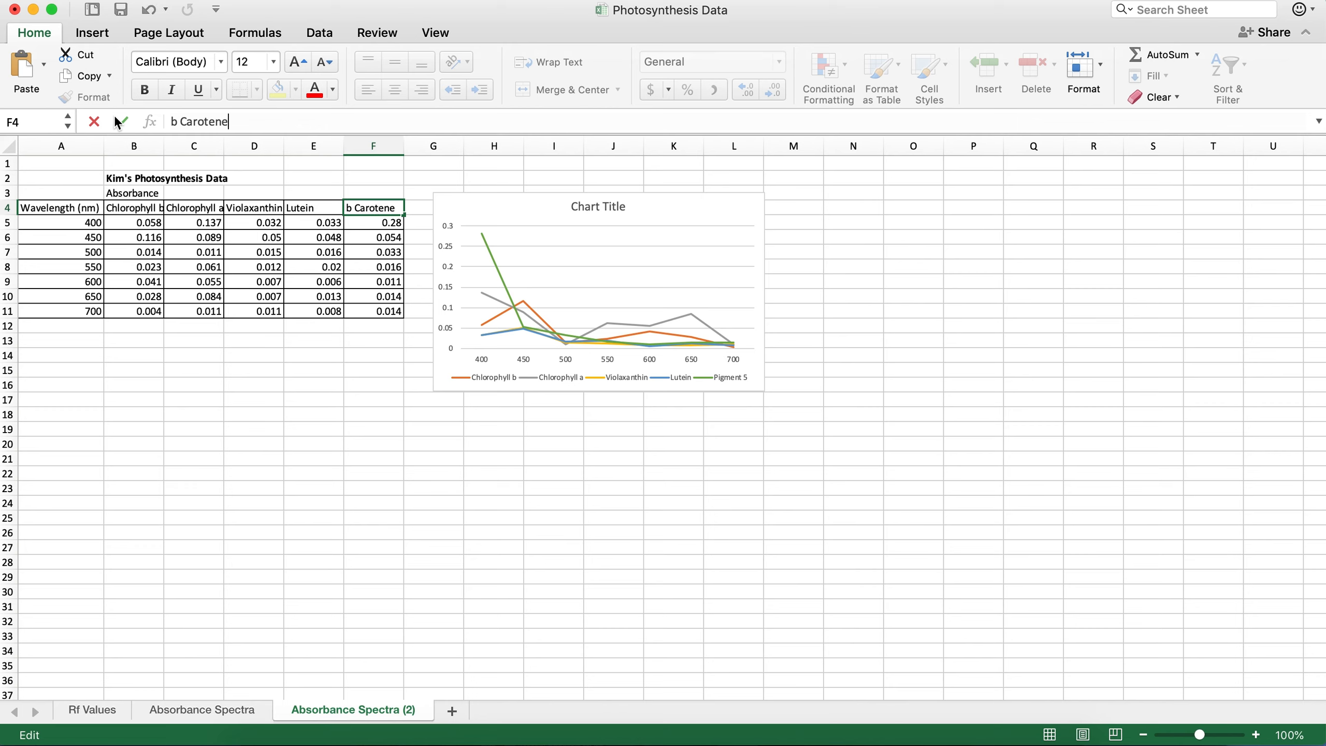
pyautogui.press('Return')
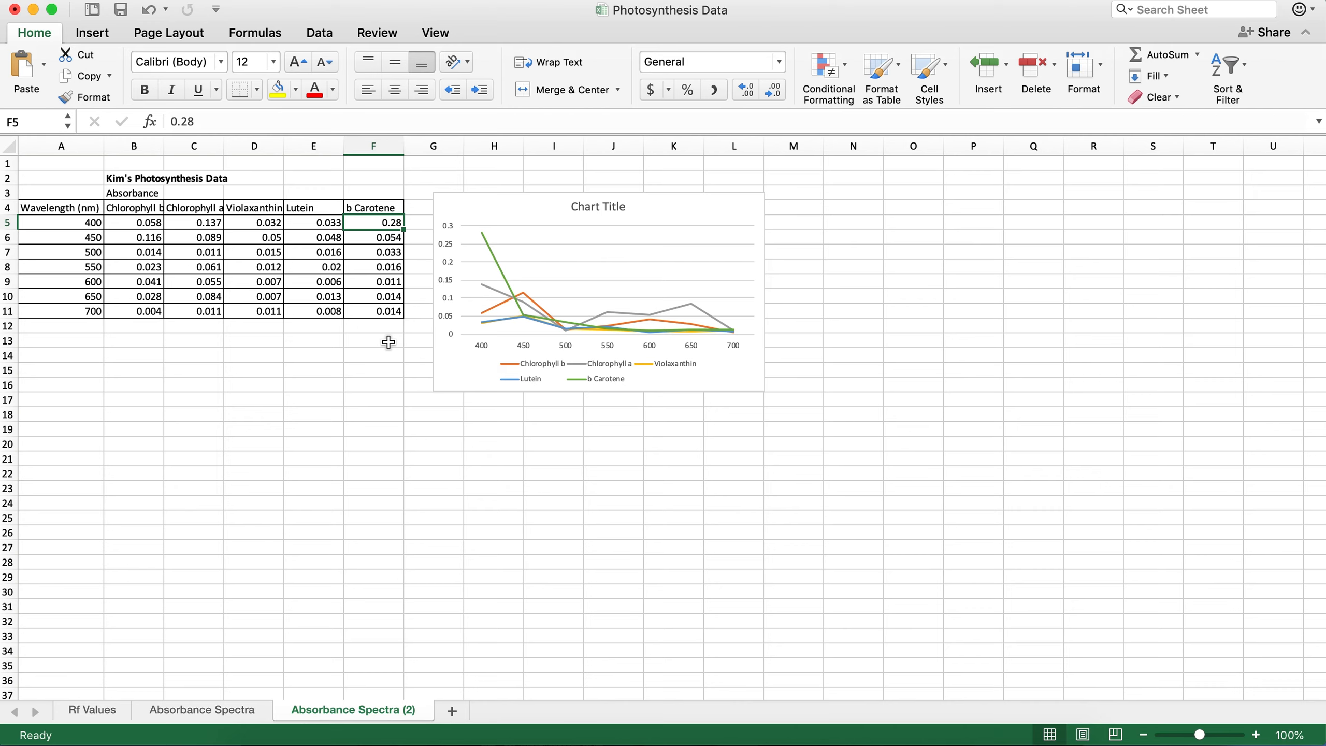
# Change the chart's Chlorophyll b line to the green theme color through its legend entry.
pyautogui.click(512, 365)
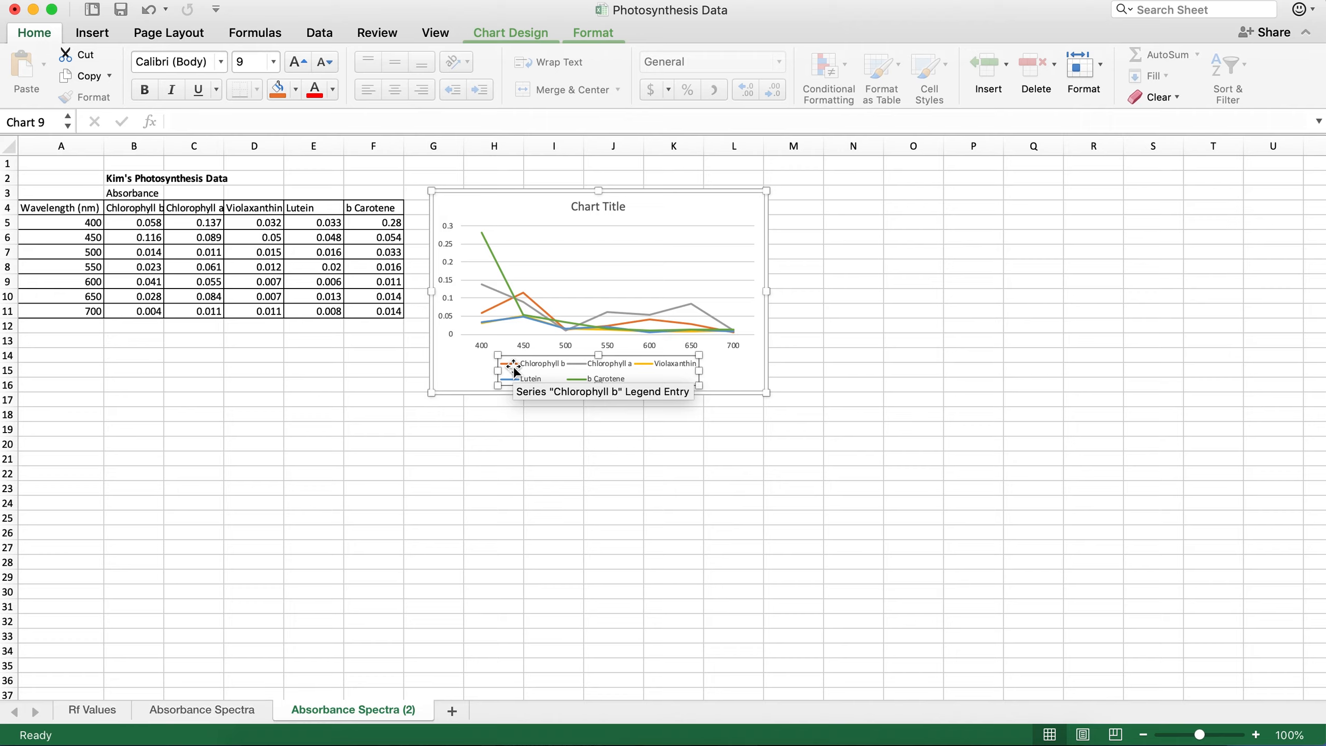
pyautogui.scroll(-10, 343, 401)
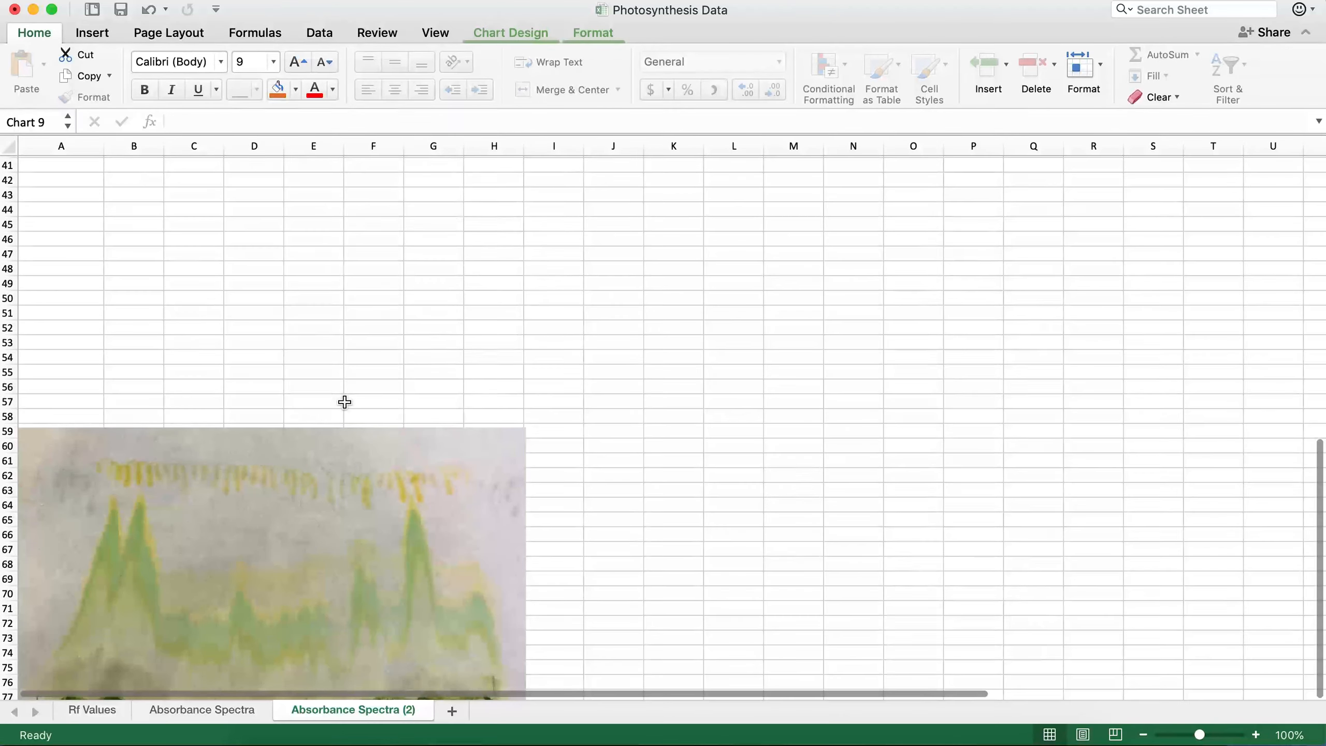
pyautogui.scroll(10, 344, 401)
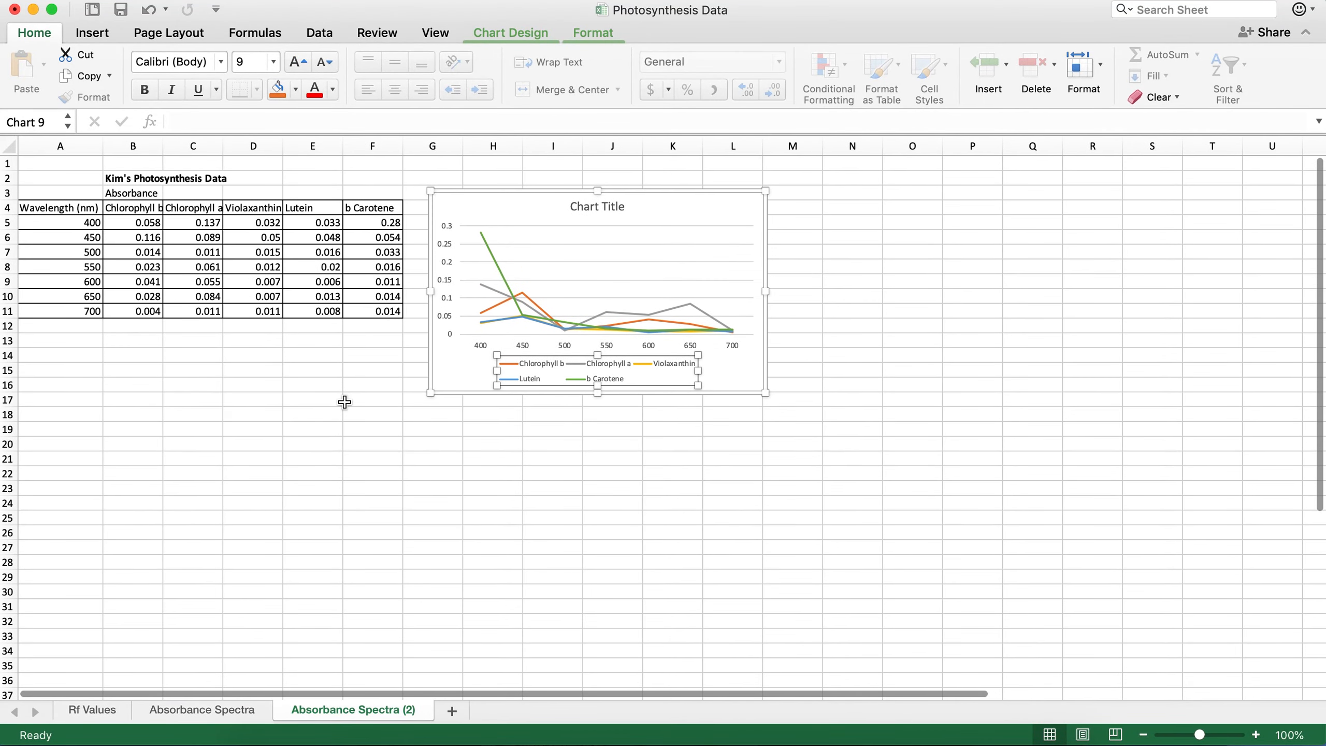
pyautogui.click(511, 364)
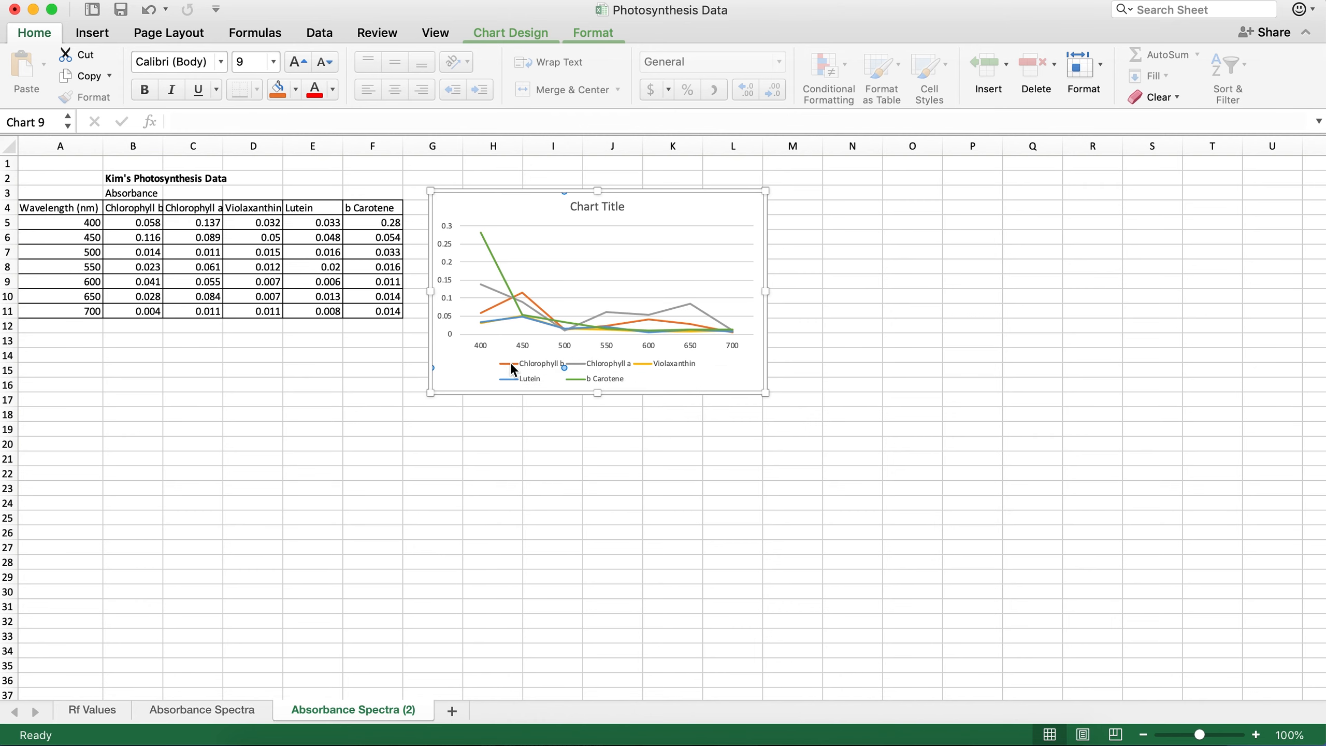
pyautogui.doubleClick(511, 365)
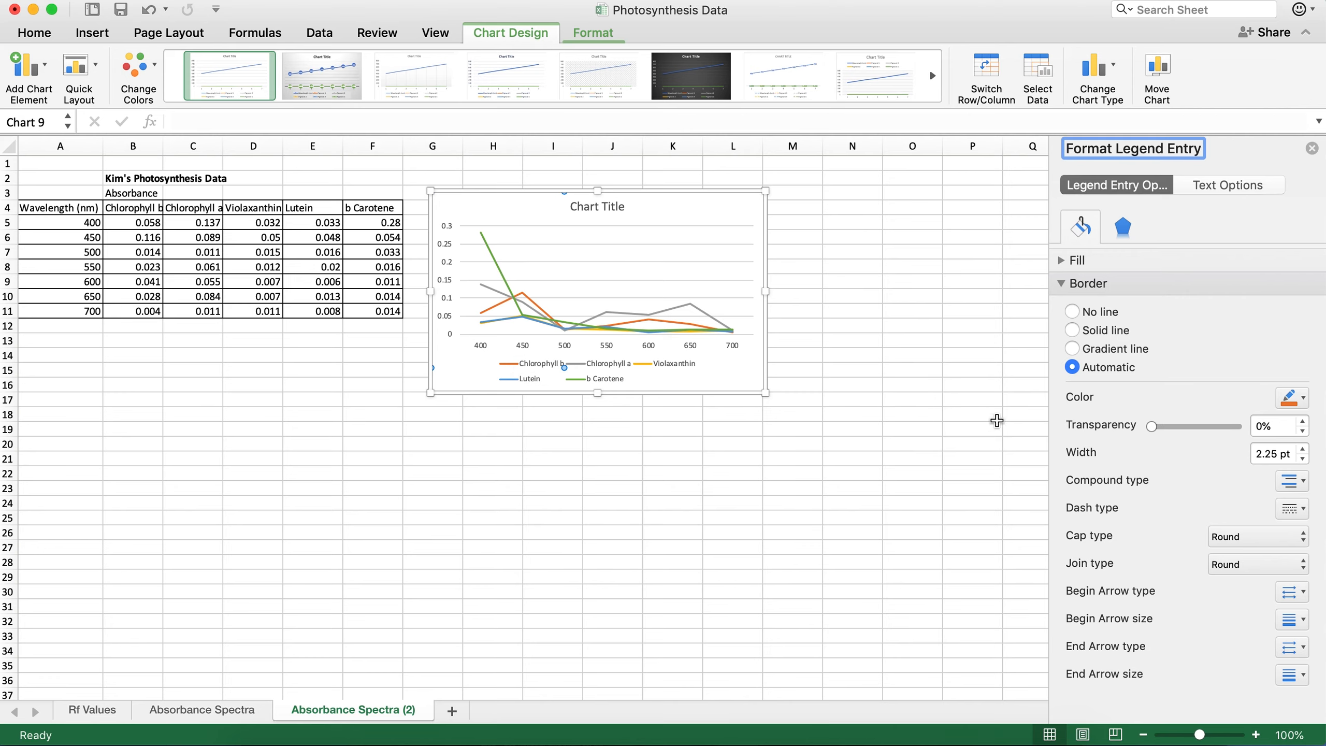
pyautogui.click(1304, 400)
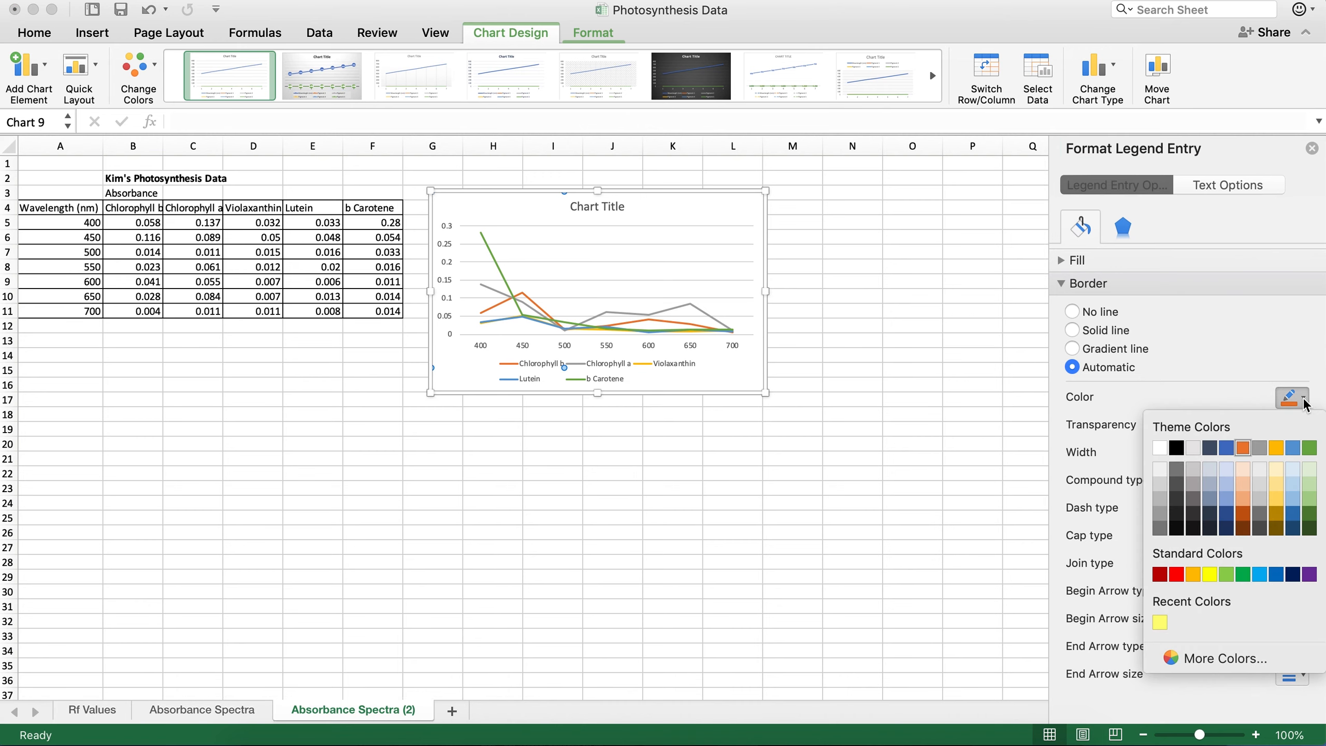
pyautogui.click(1310, 448)
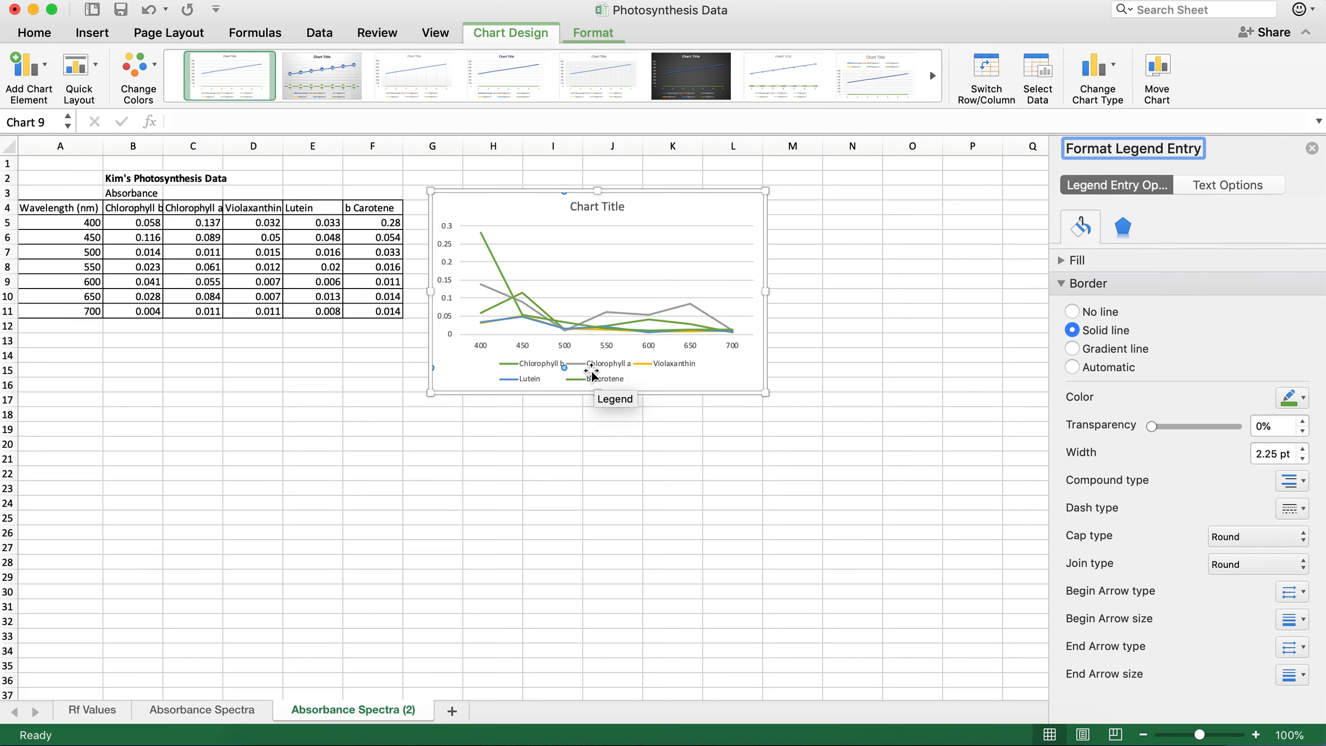
# Color the chart's Chlorophyll a line standard light green and its Lutein line standard yellow through their legend entries.
pyautogui.click(576, 365)
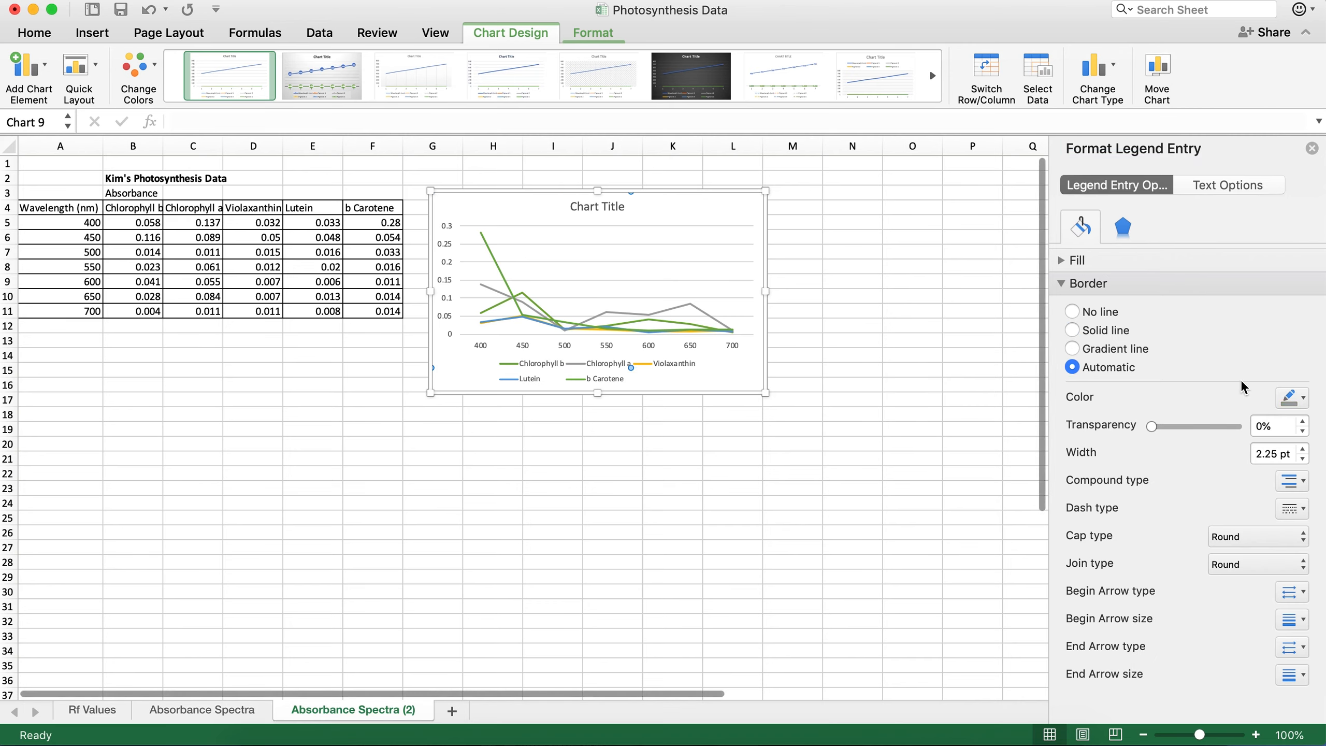
pyautogui.click(1293, 396)
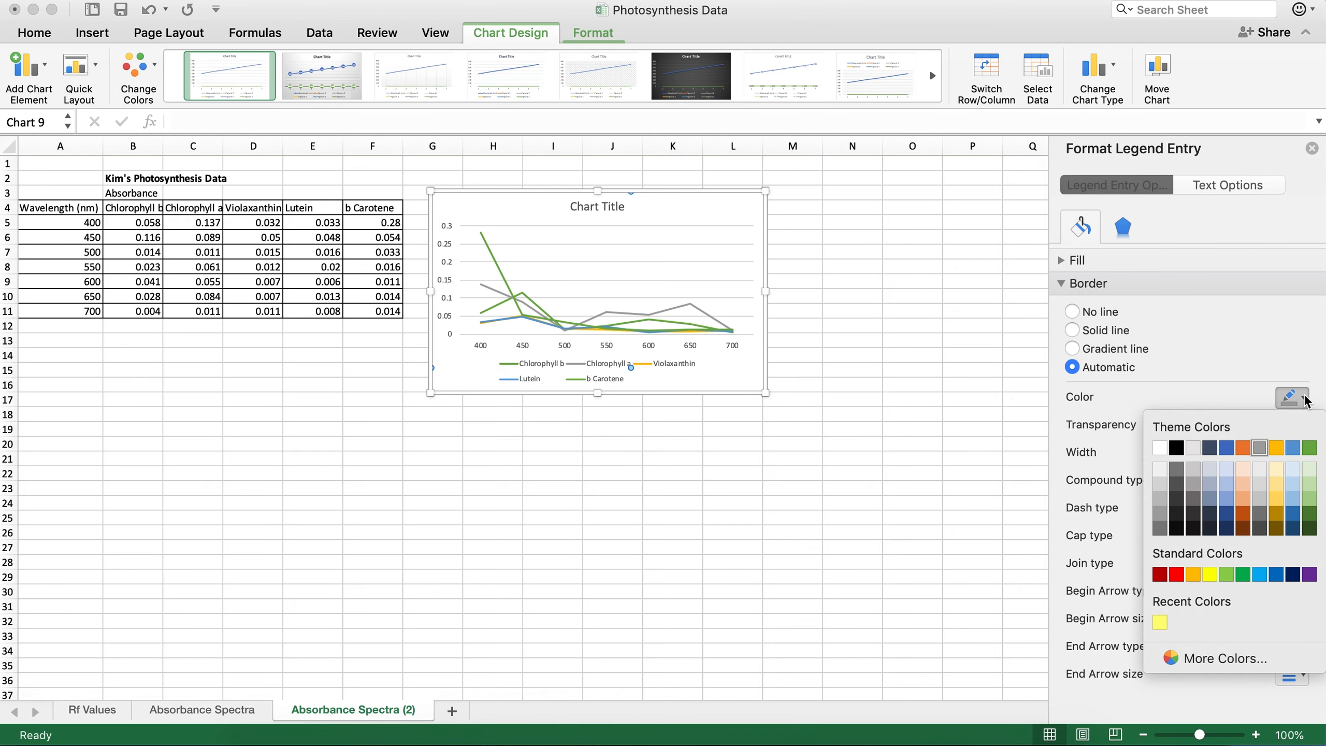
pyautogui.click(1226, 574)
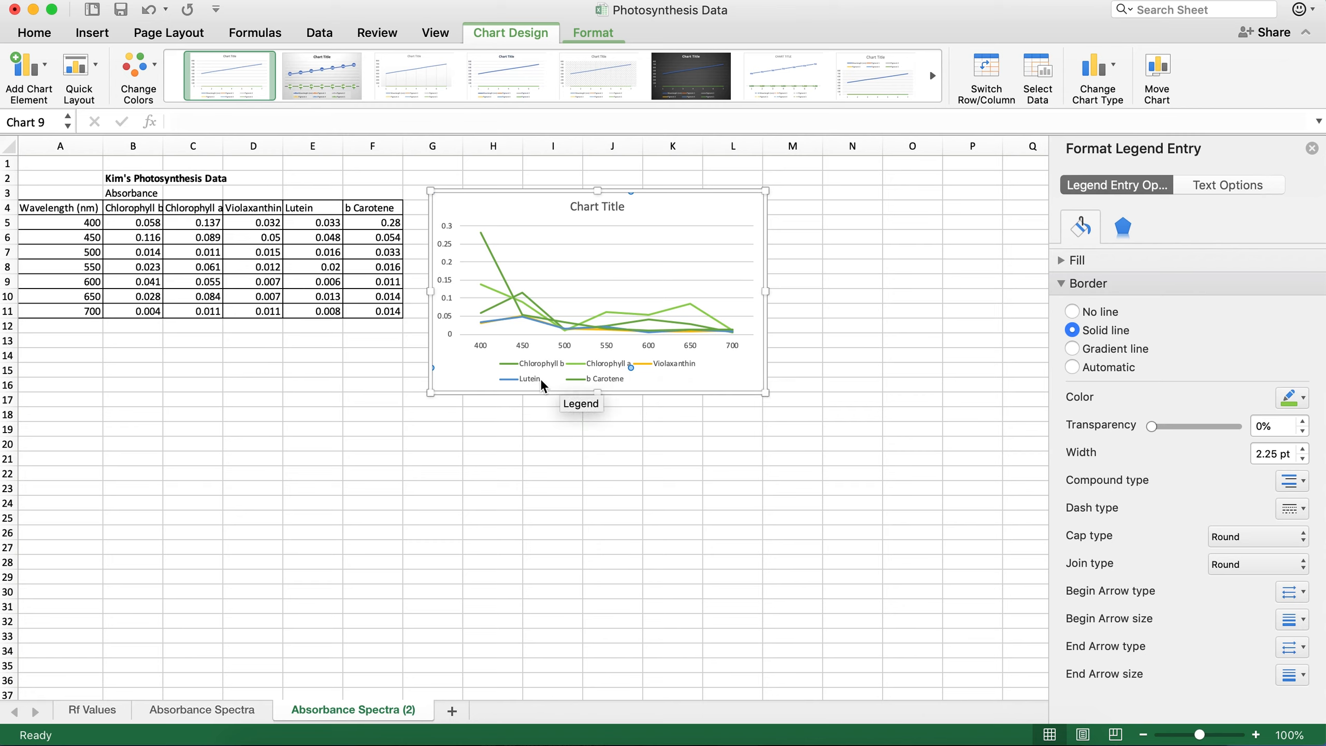
pyautogui.click(508, 380)
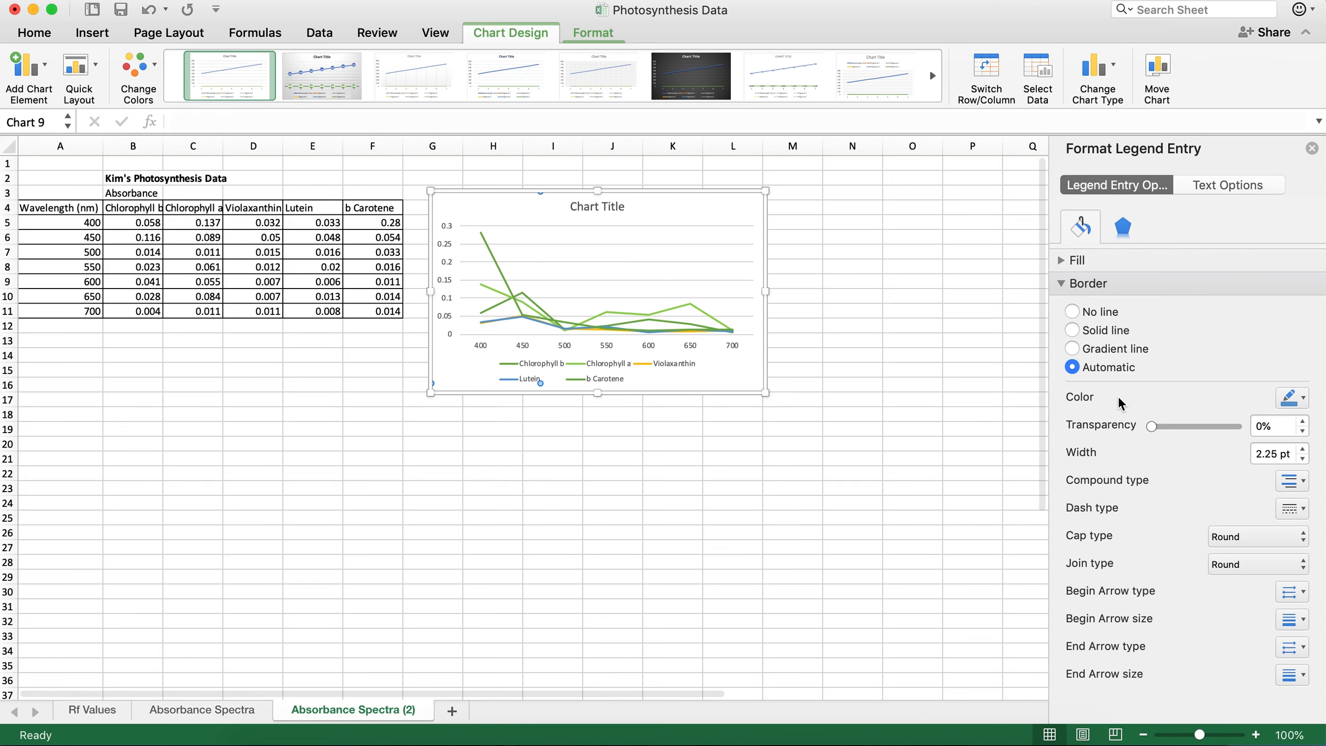
pyautogui.click(1302, 398)
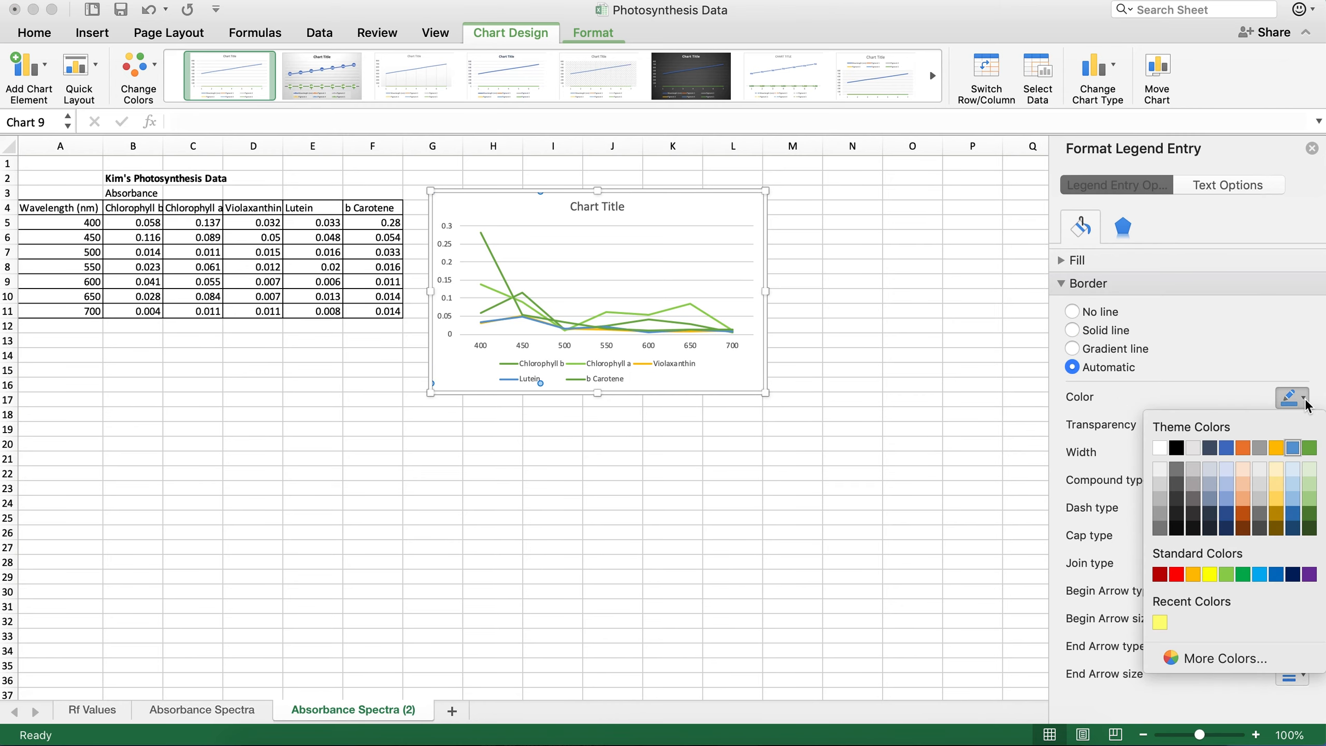
pyautogui.click(1210, 574)
# Change the b Carotene line to the orange theme color through its legend entry.
pyautogui.click(578, 379)
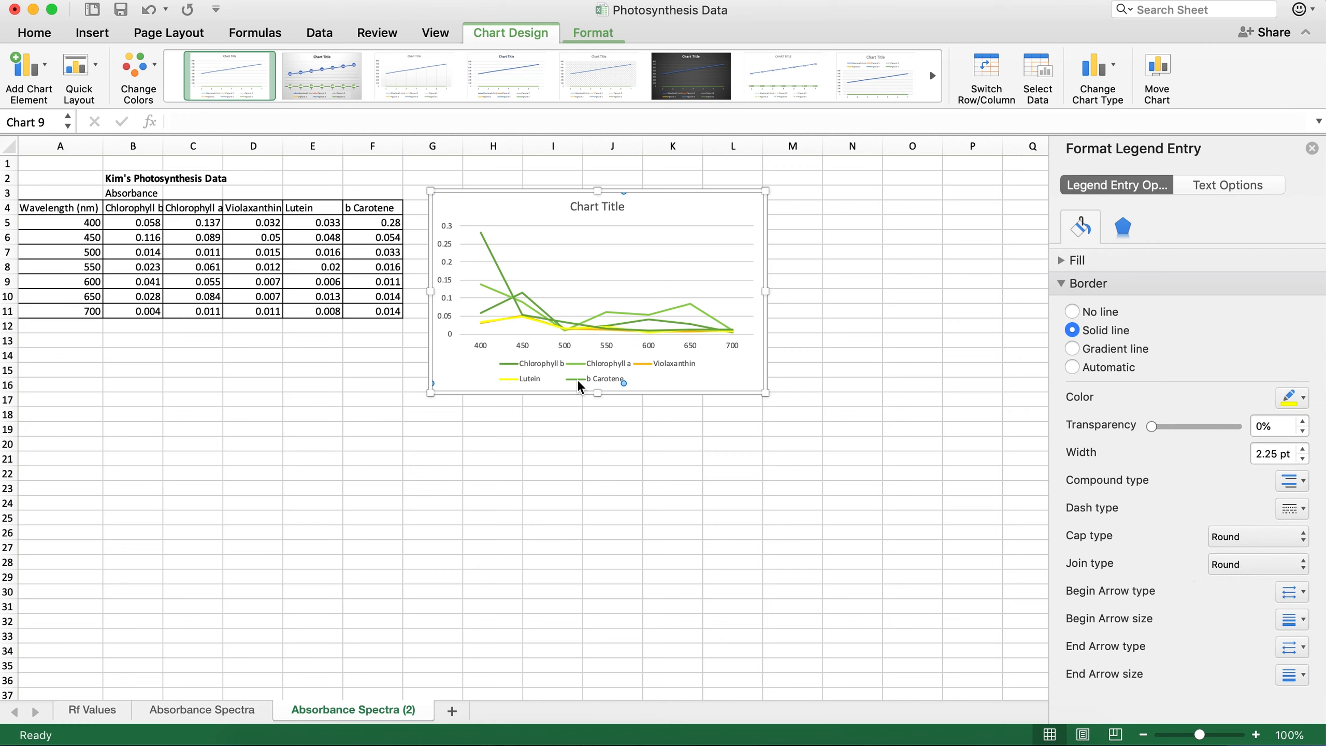
pyautogui.click(1303, 398)
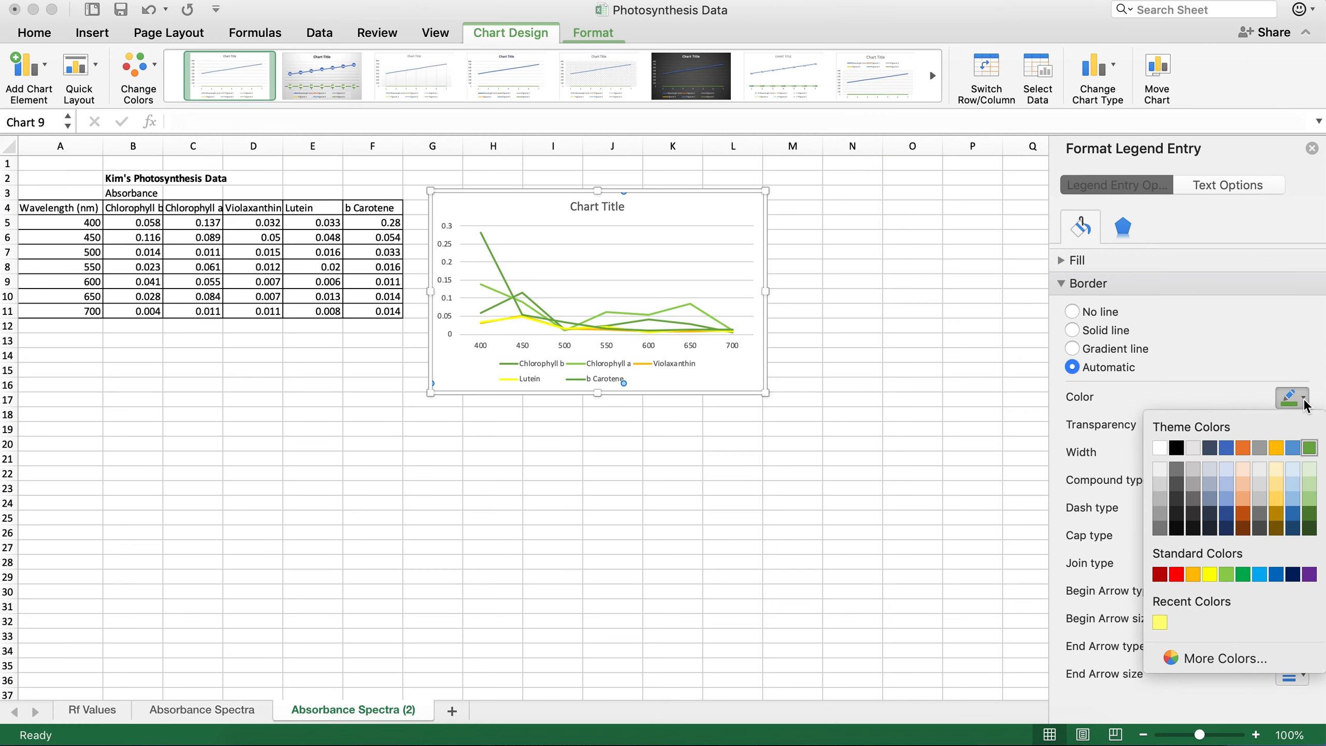
pyautogui.click(1244, 447)
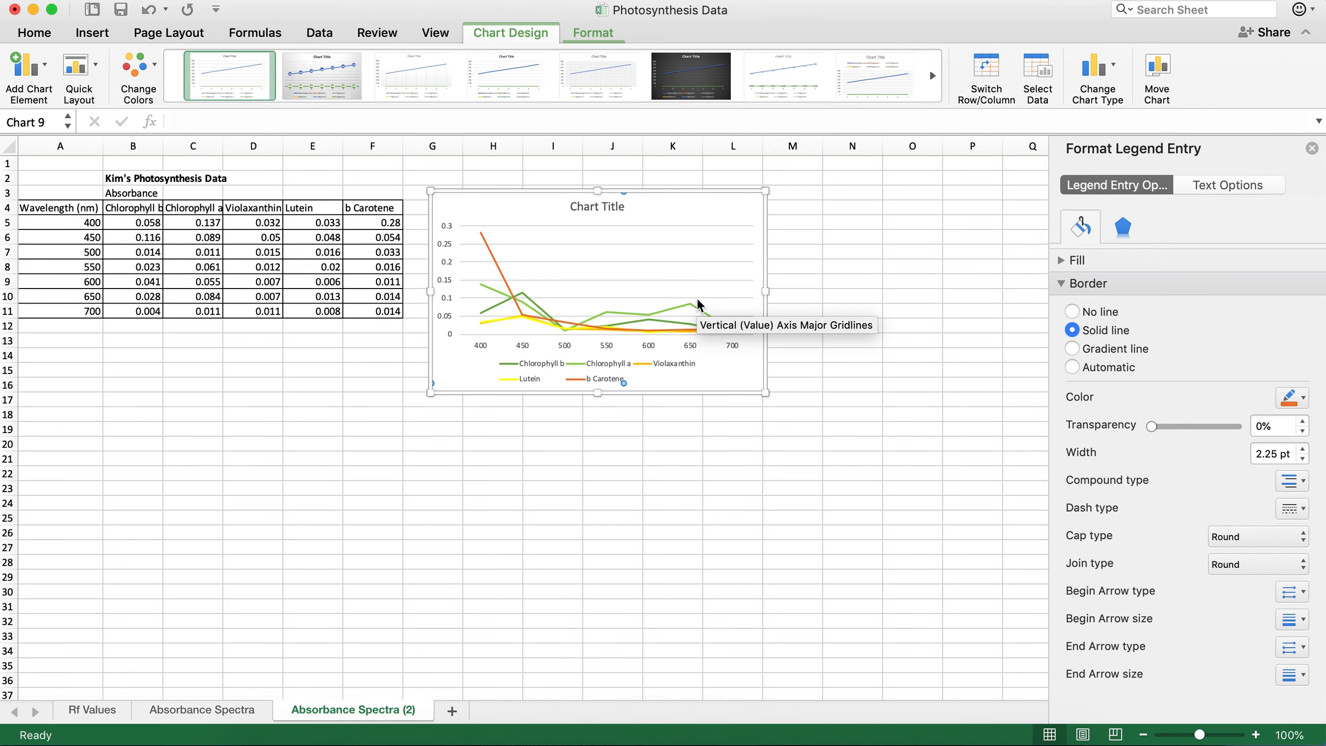
# Apply the quick layout that adds a vertical axis title and places the legend to the right of the plot.
pyautogui.click(460, 375)
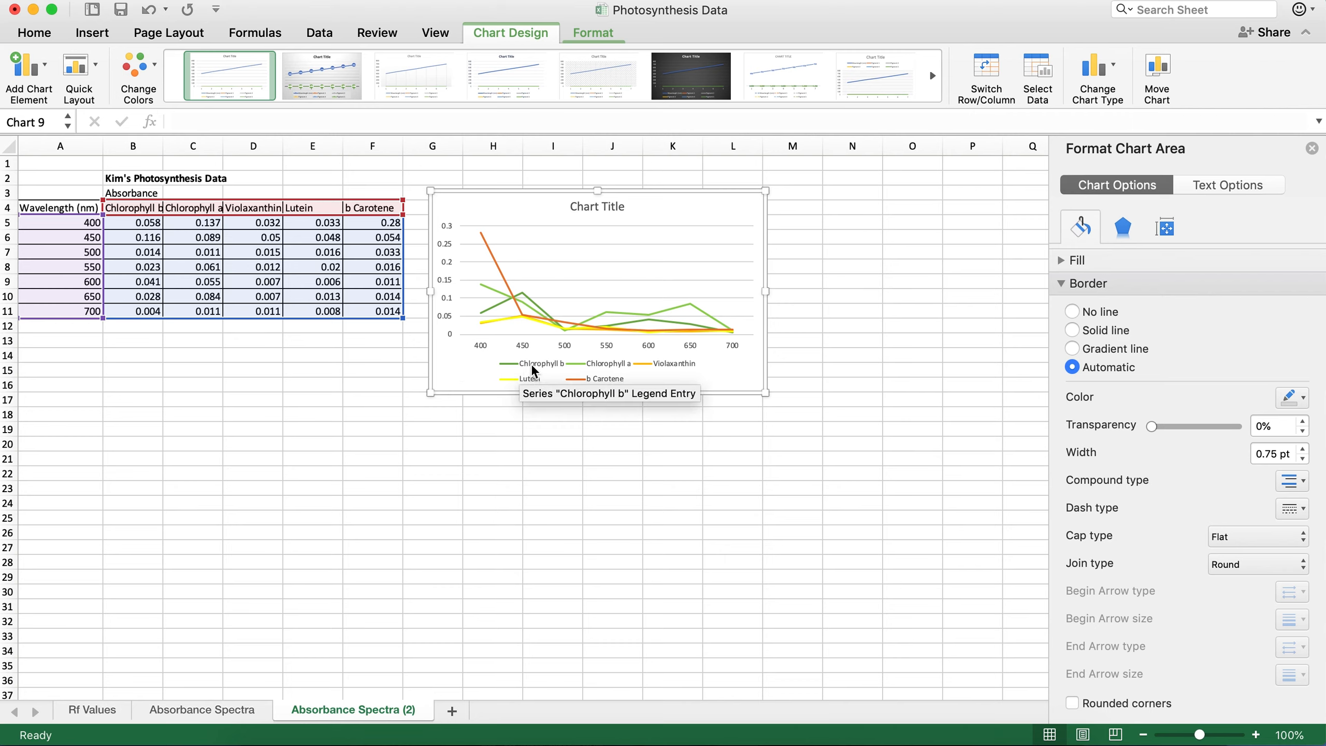
pyautogui.click(96, 71)
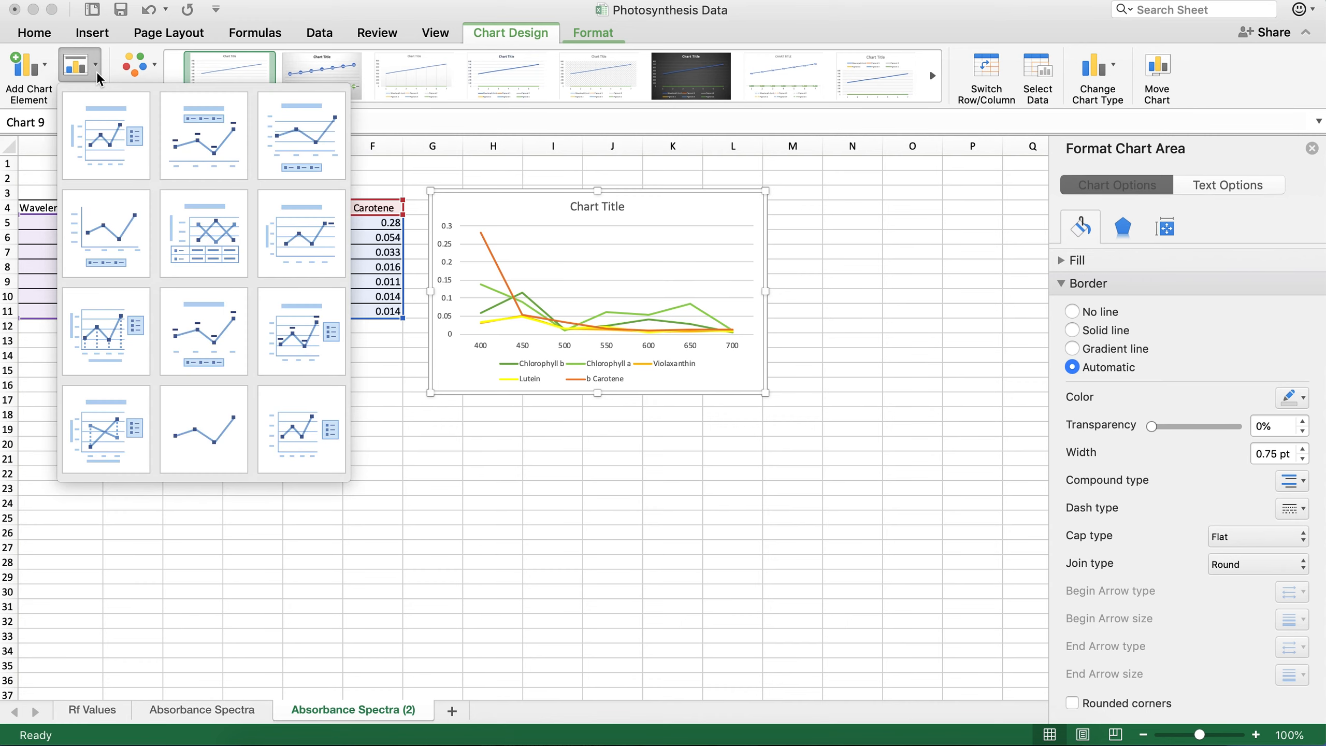
pyautogui.click(114, 127)
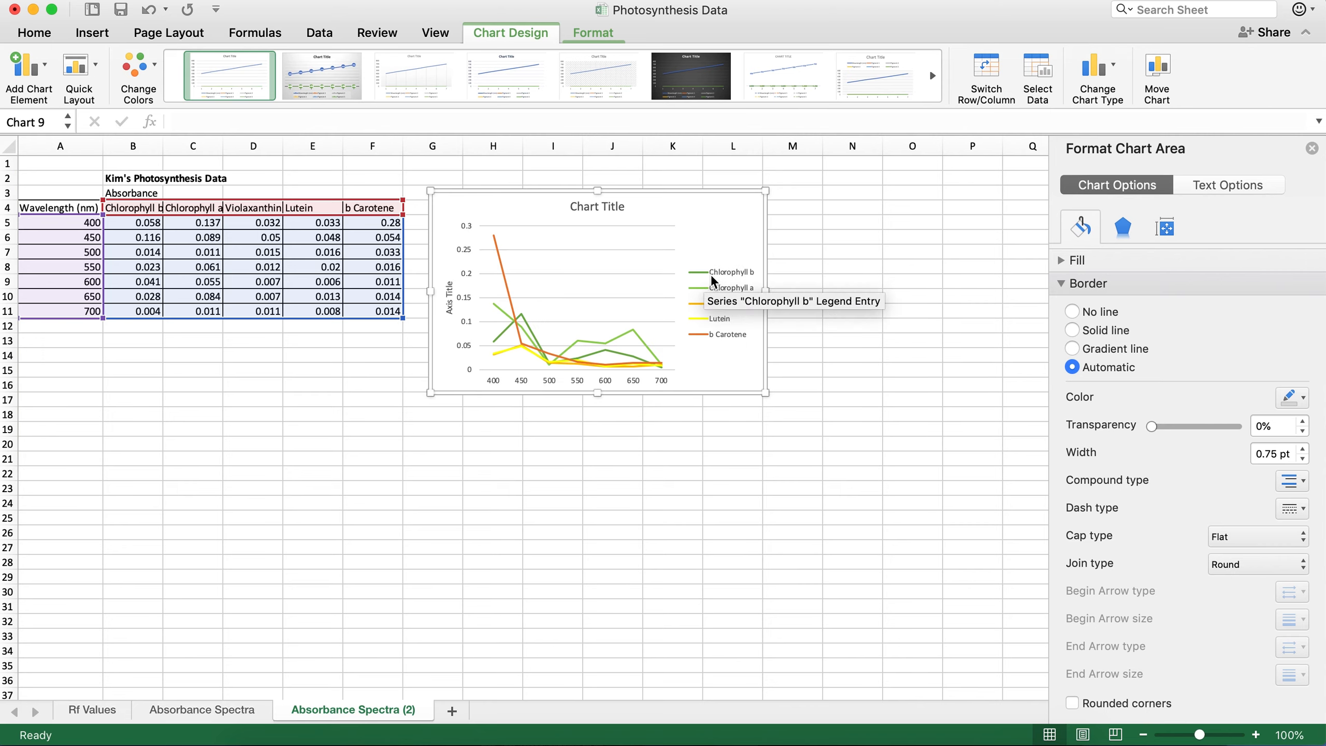
# Replace the chart's placeholder title with Photosynthesis Pigment Absorption Spectra.
pyautogui.click(586, 208)
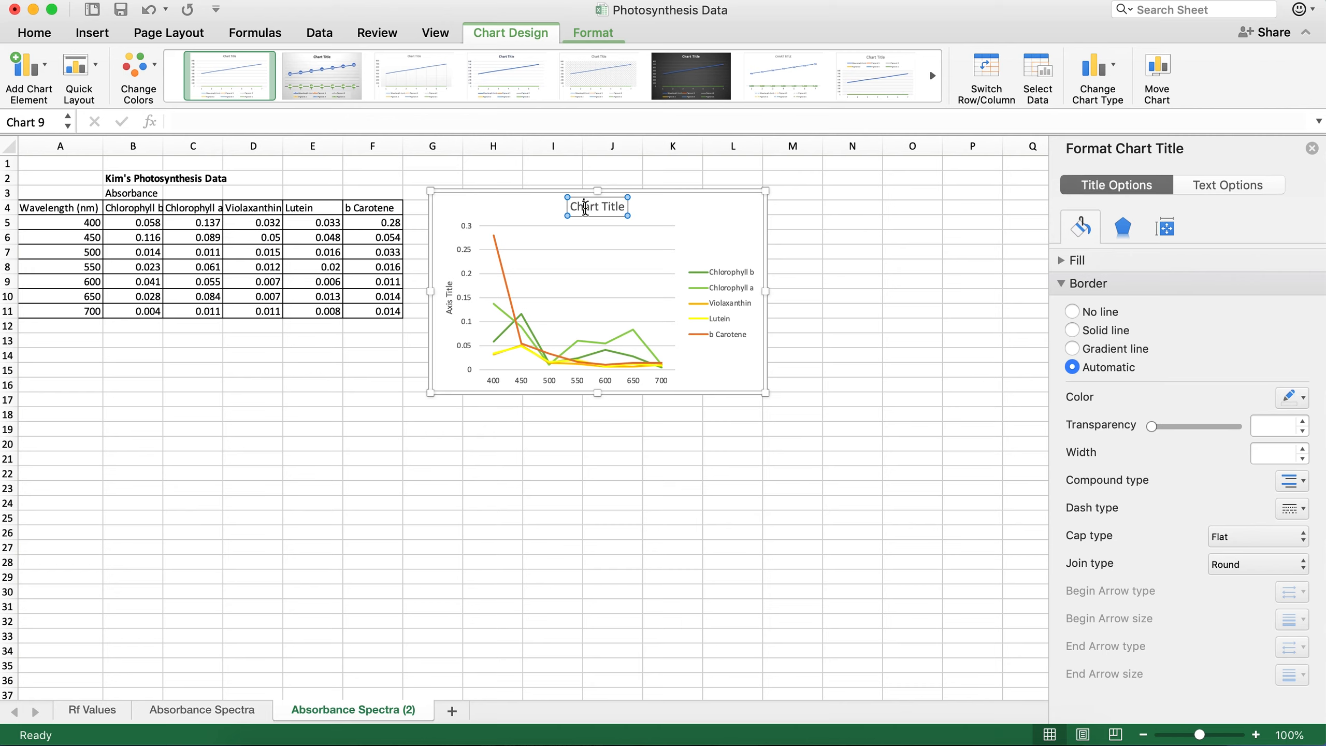
pyautogui.tripleClick(587, 211)
pyautogui.write('Photo')
pyautogui.press('BackSpace')
pyautogui.press('BackSpace')
pyautogui.write('otosynthesis Pigment Absorption')
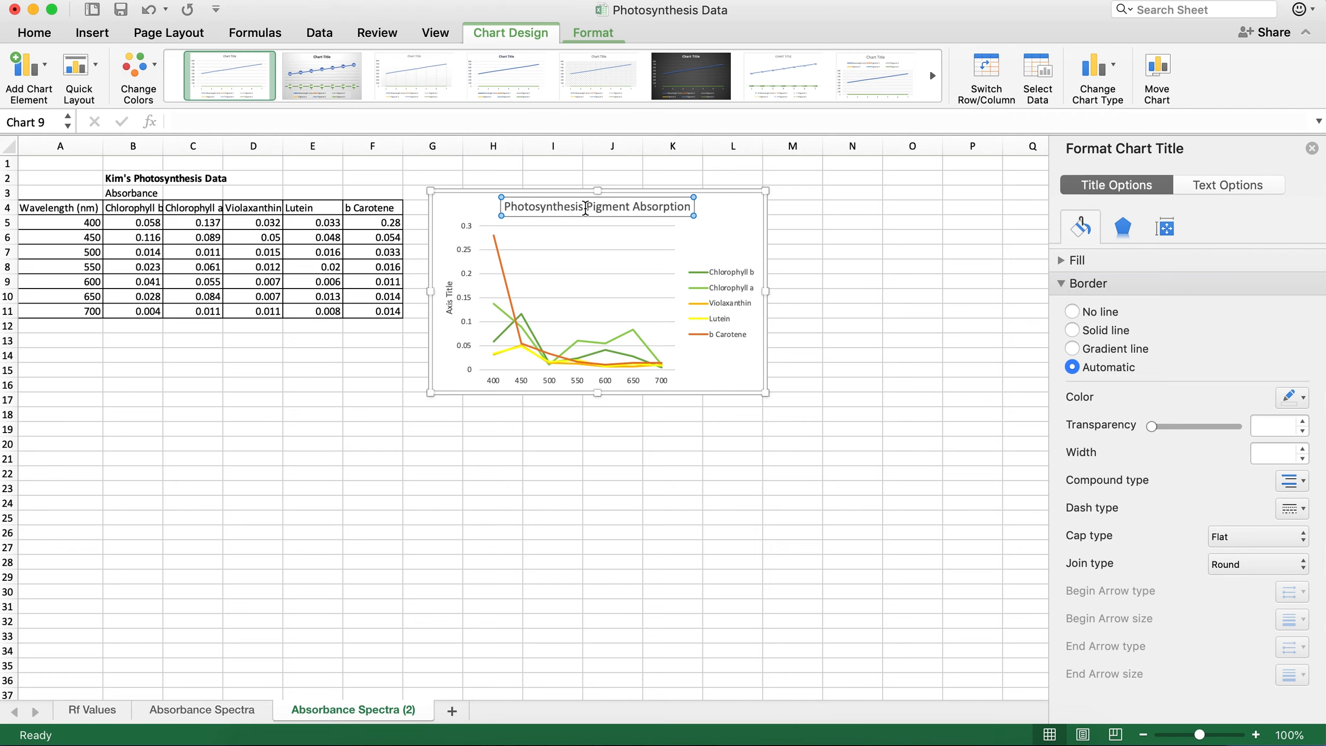
pyautogui.write(' Spectra')
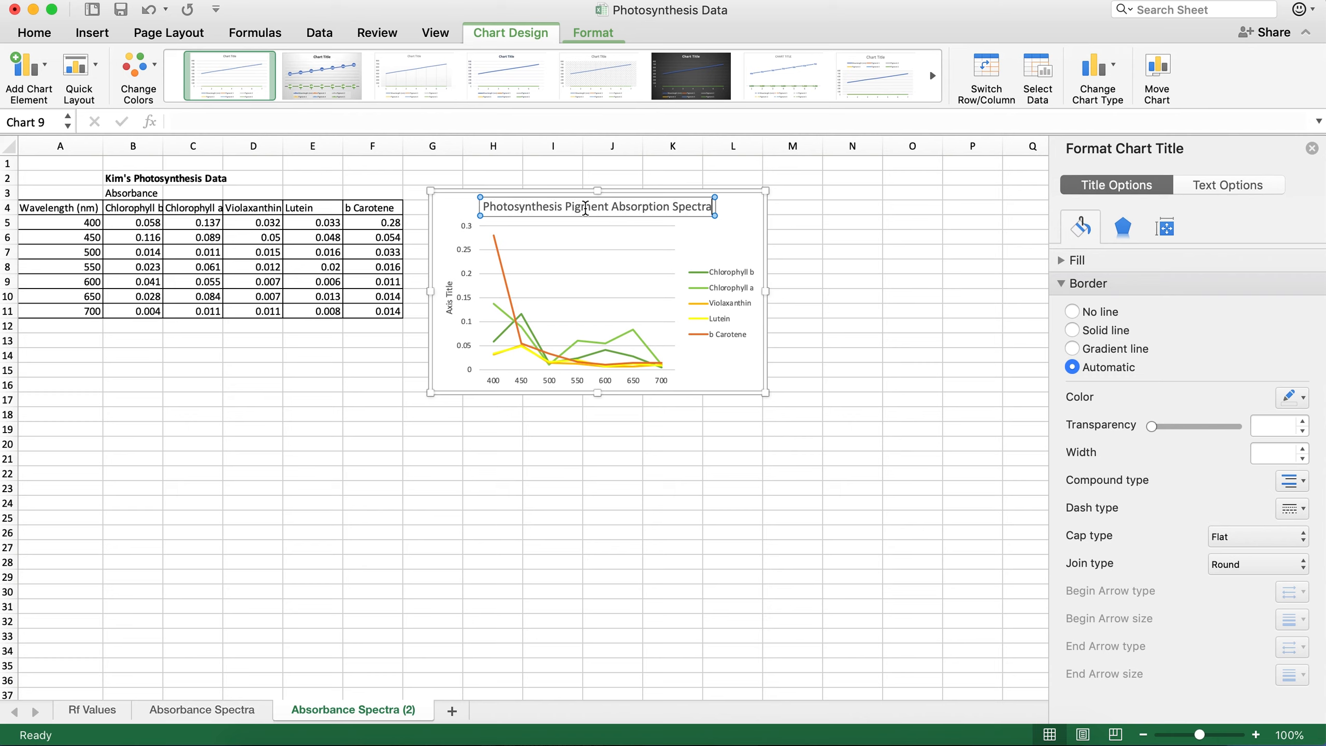
pyautogui.click(725, 369)
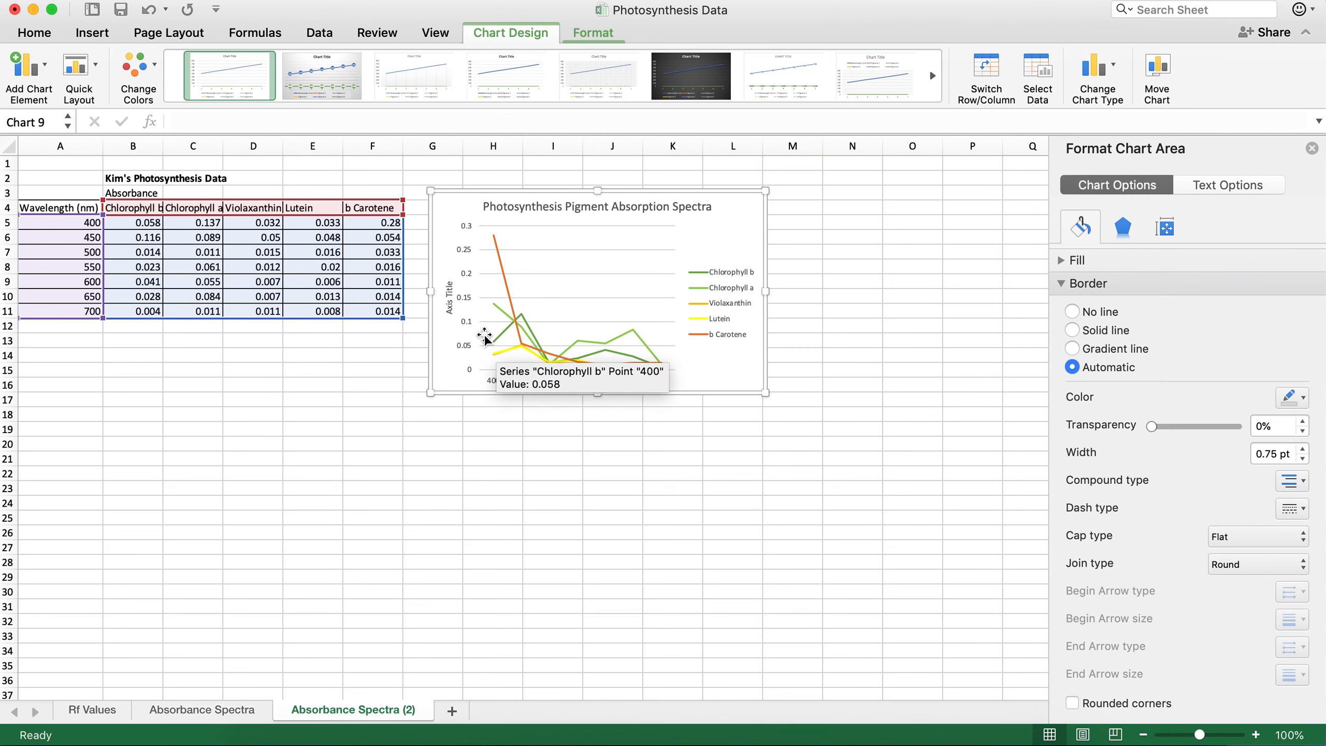
# Replace the vertical axis title's placeholder text with Absorption.
pyautogui.click(449, 311)
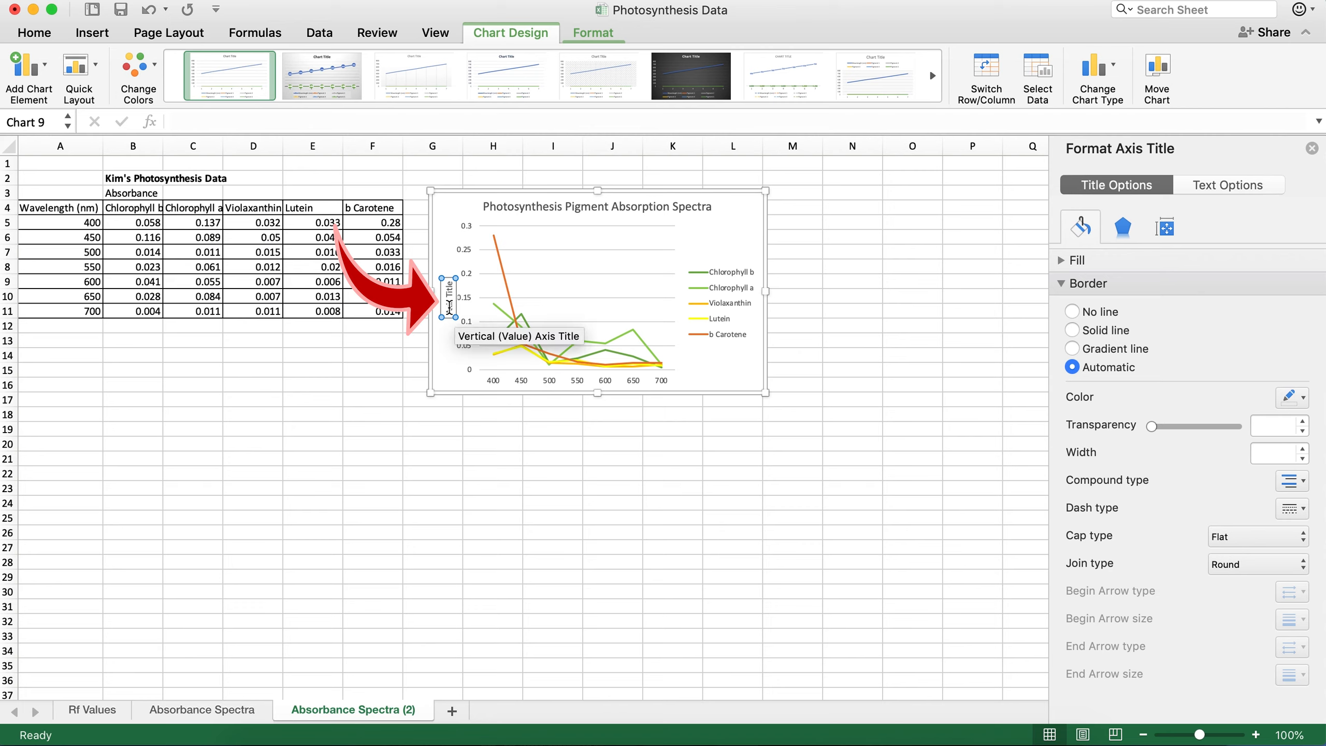
pyautogui.tripleClick(450, 309)
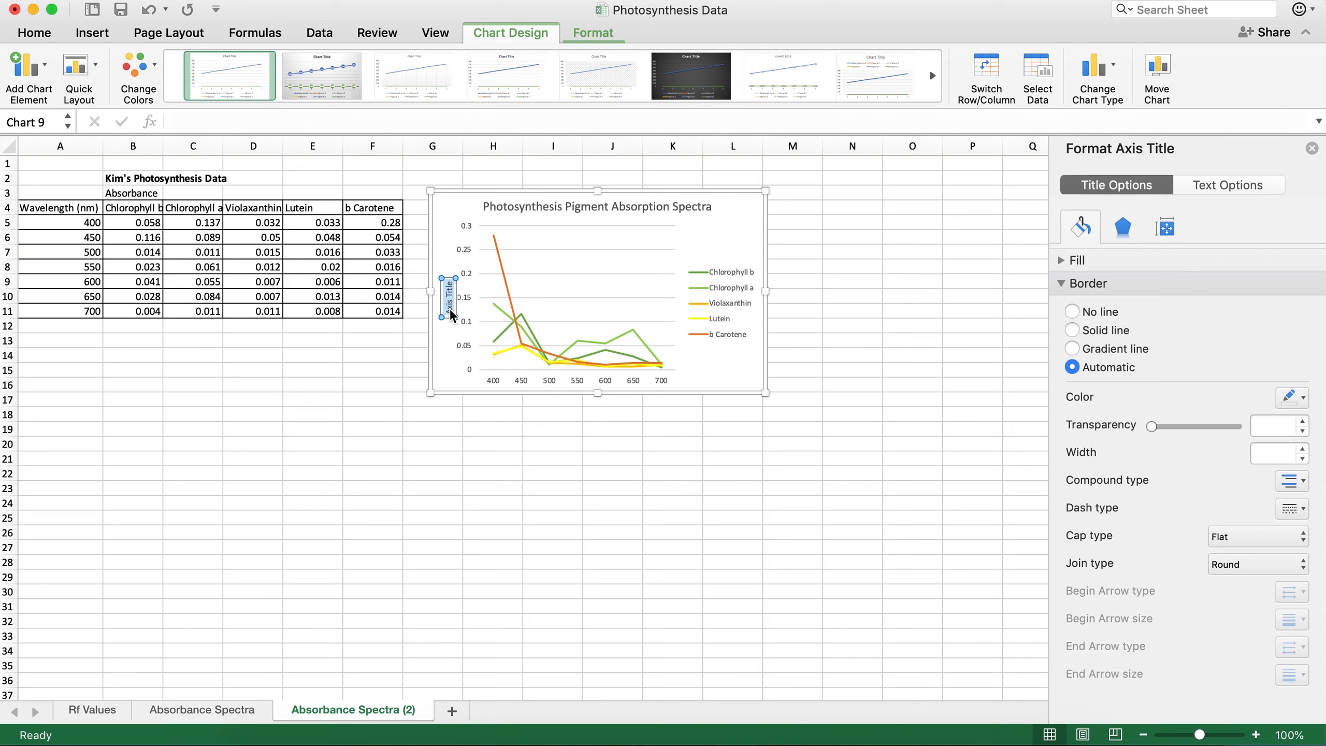
pyautogui.write('Absorption')
pyautogui.click(451, 389)
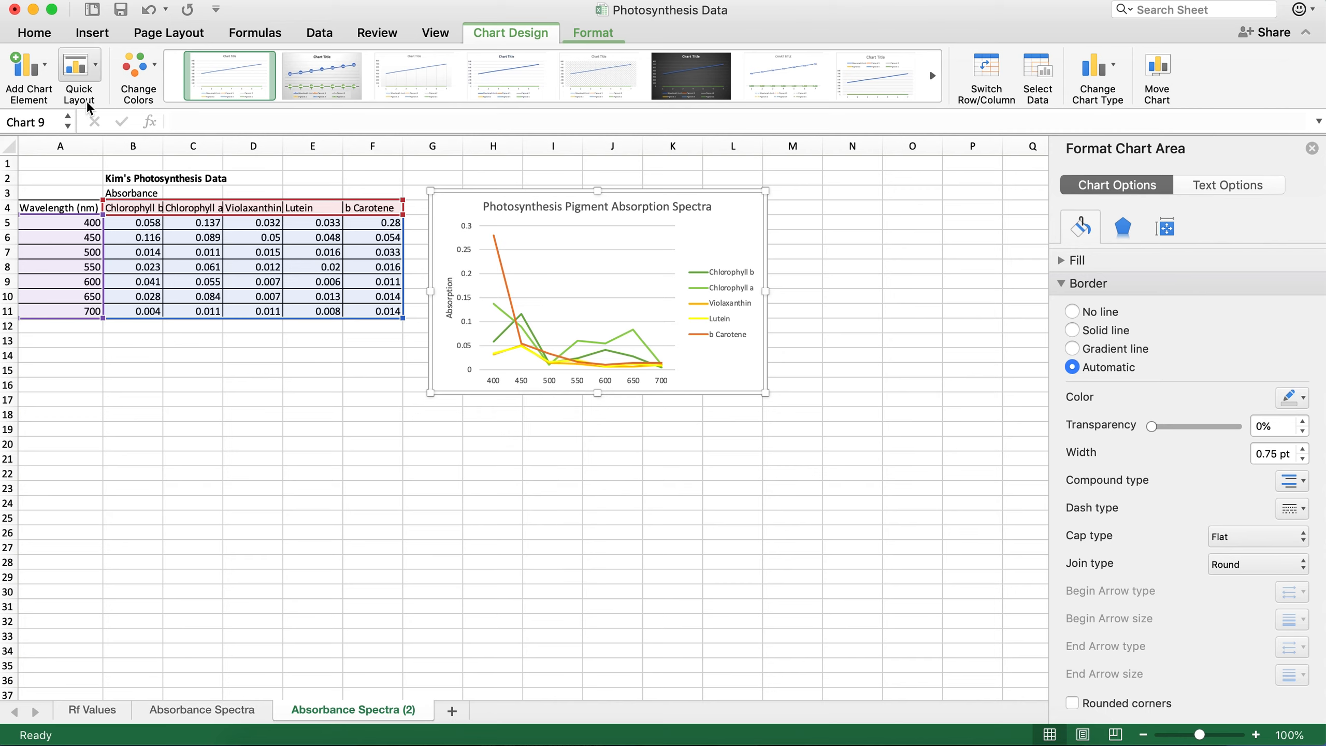
# Add a primary horizontal axis title to the chart and set its text to Wavelength (nm).
pyautogui.click(46, 75)
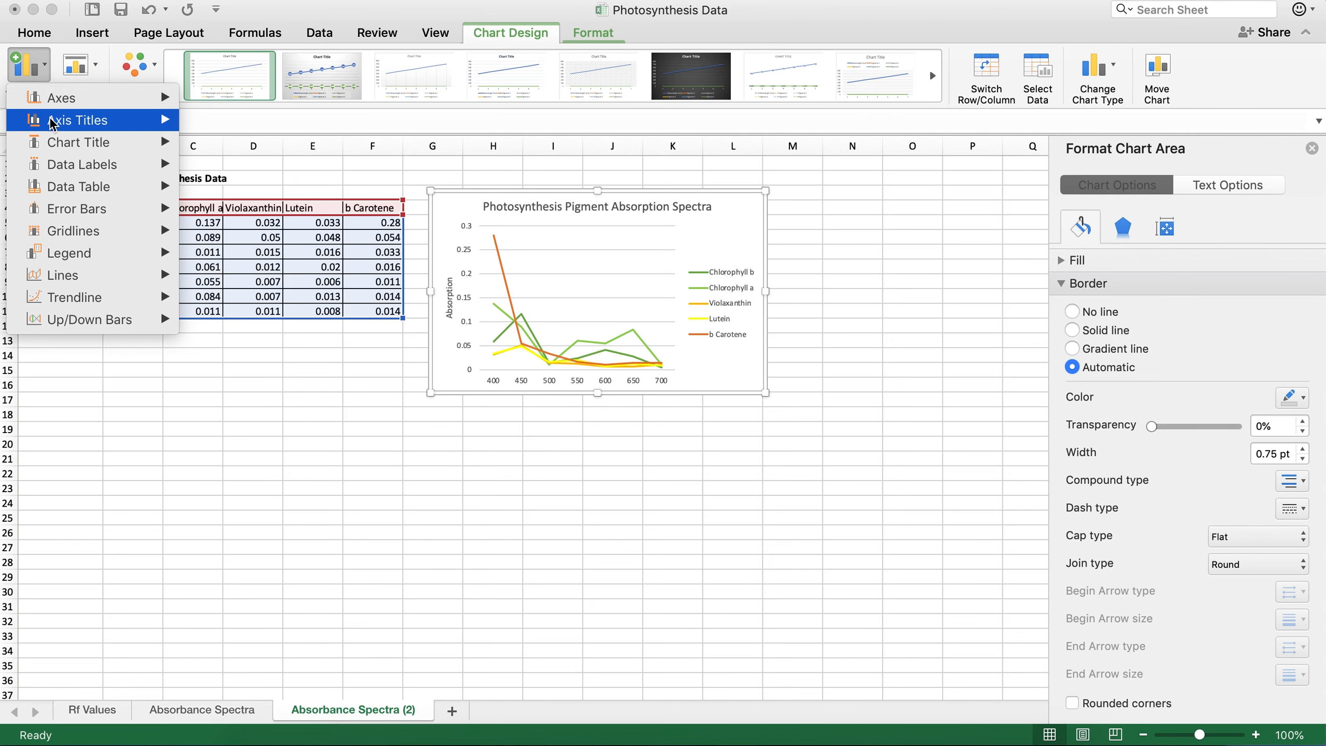
pyautogui.moveTo(51, 121)
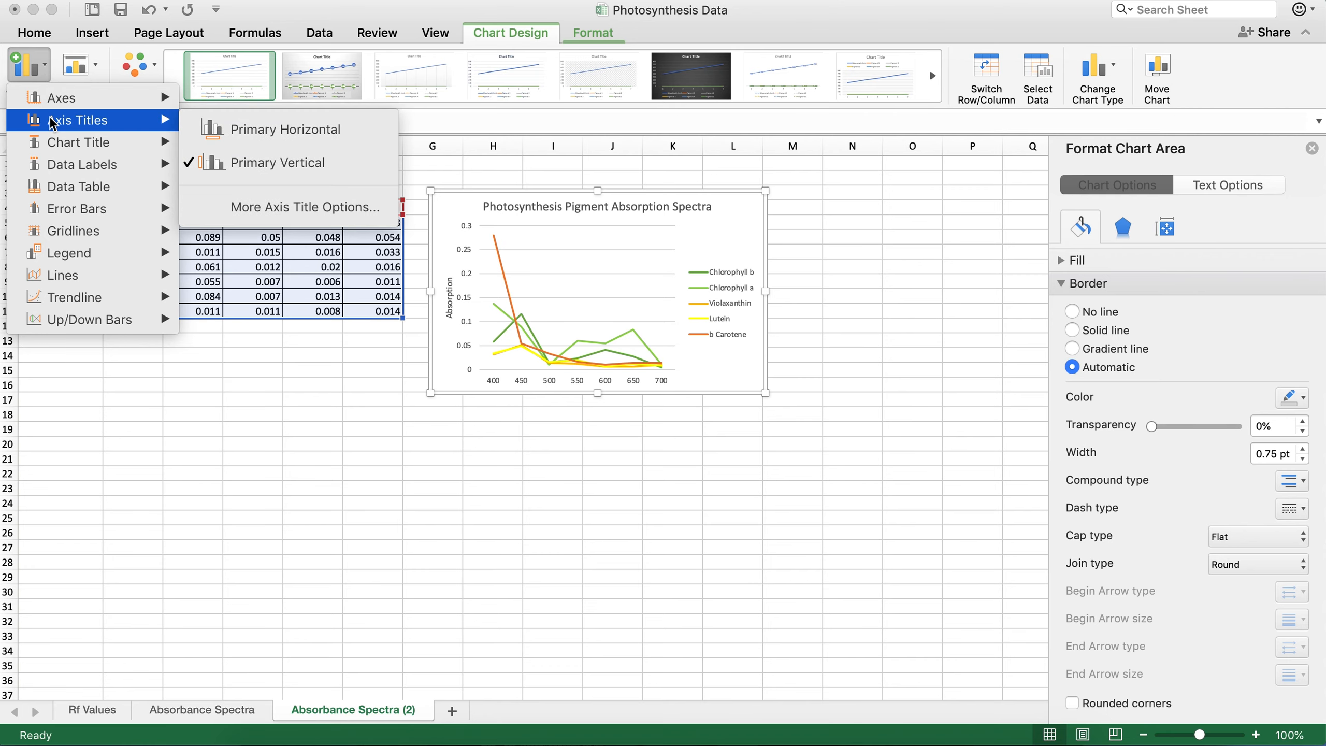
pyautogui.click(192, 136)
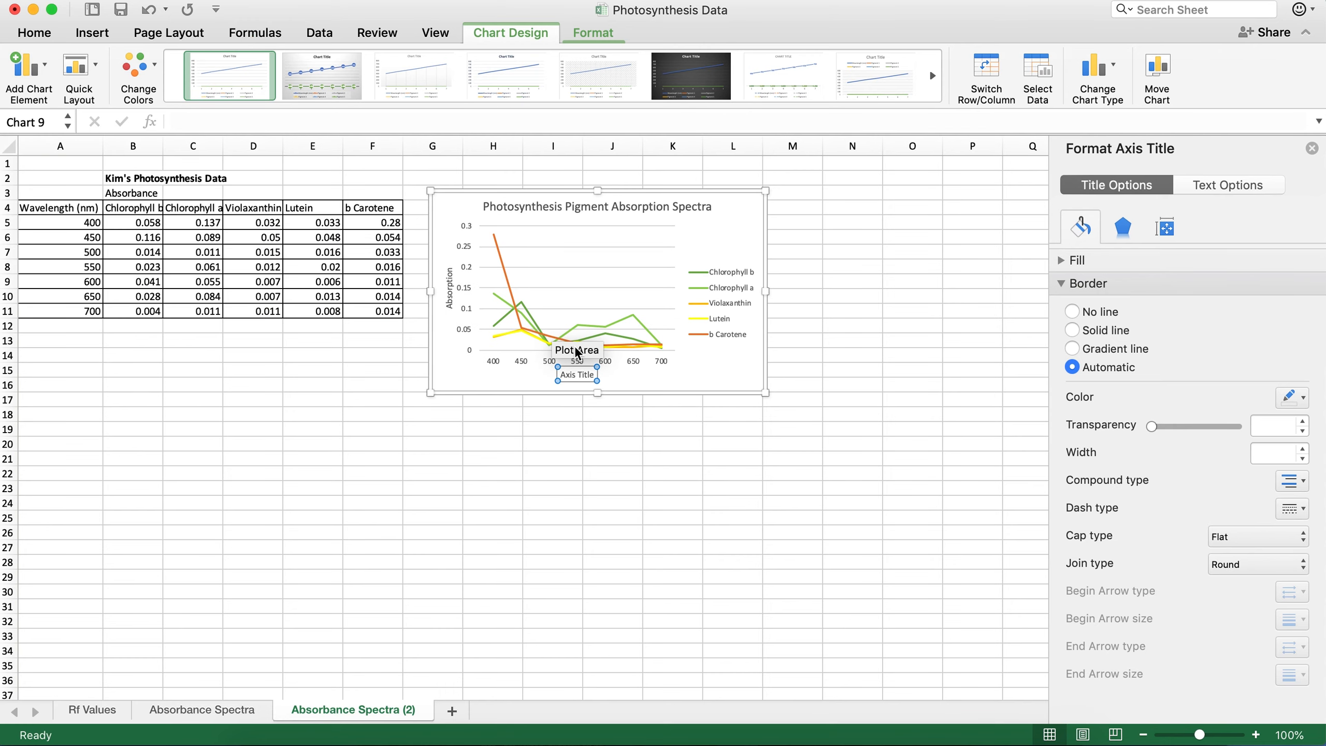
pyautogui.tripleClick(580, 374)
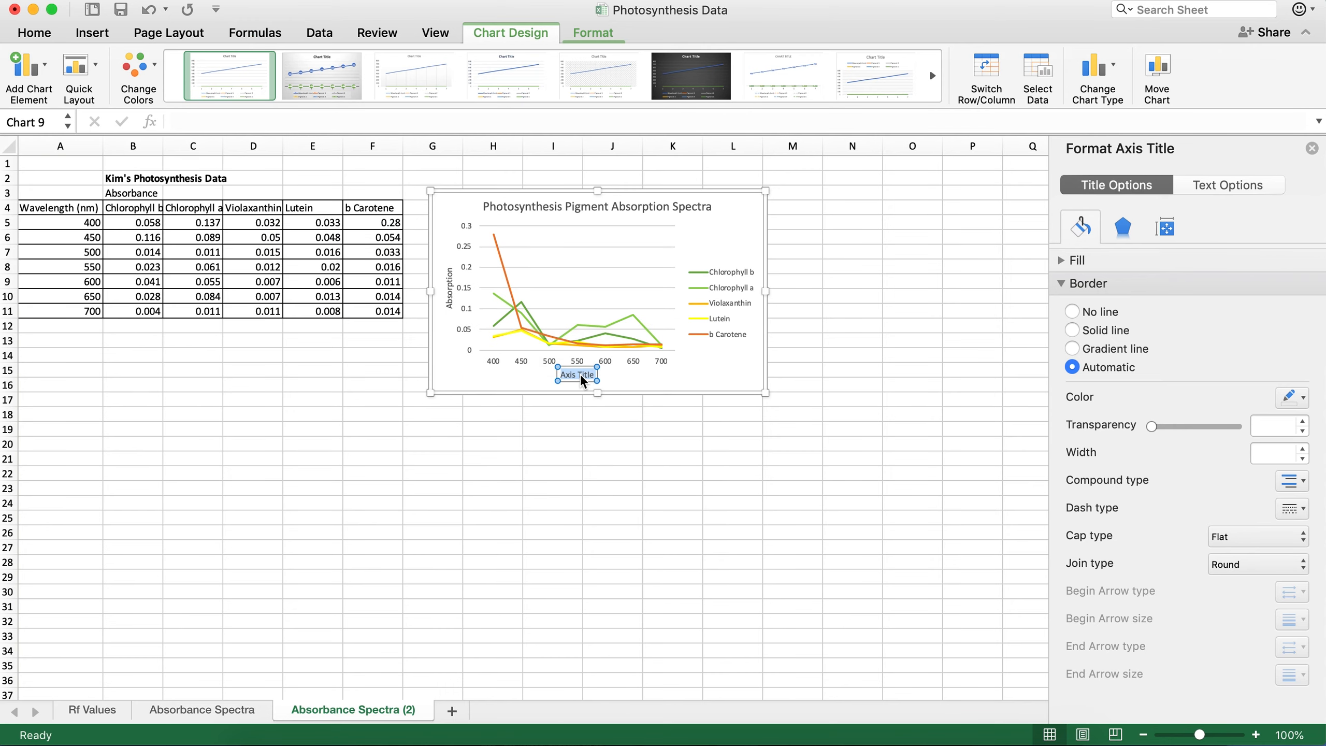
pyautogui.write('Wavelength (nm)')
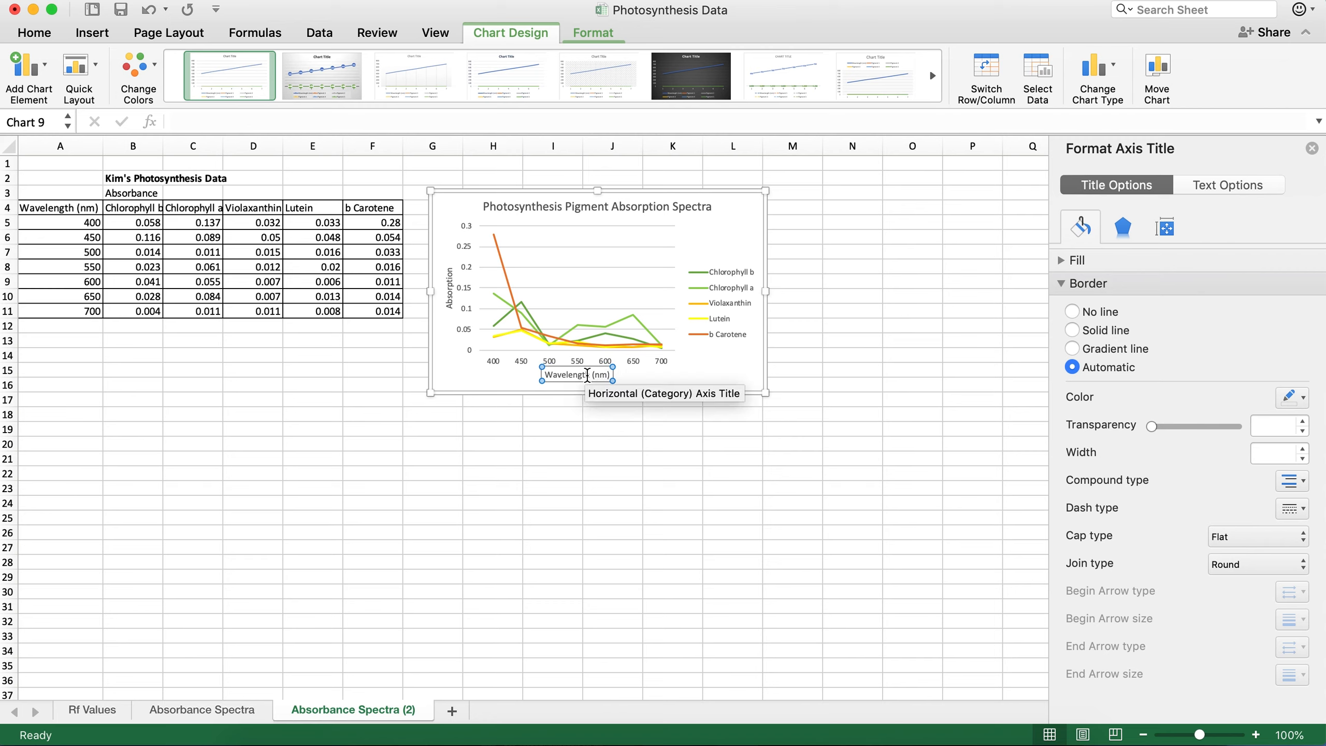
pyautogui.click(646, 381)
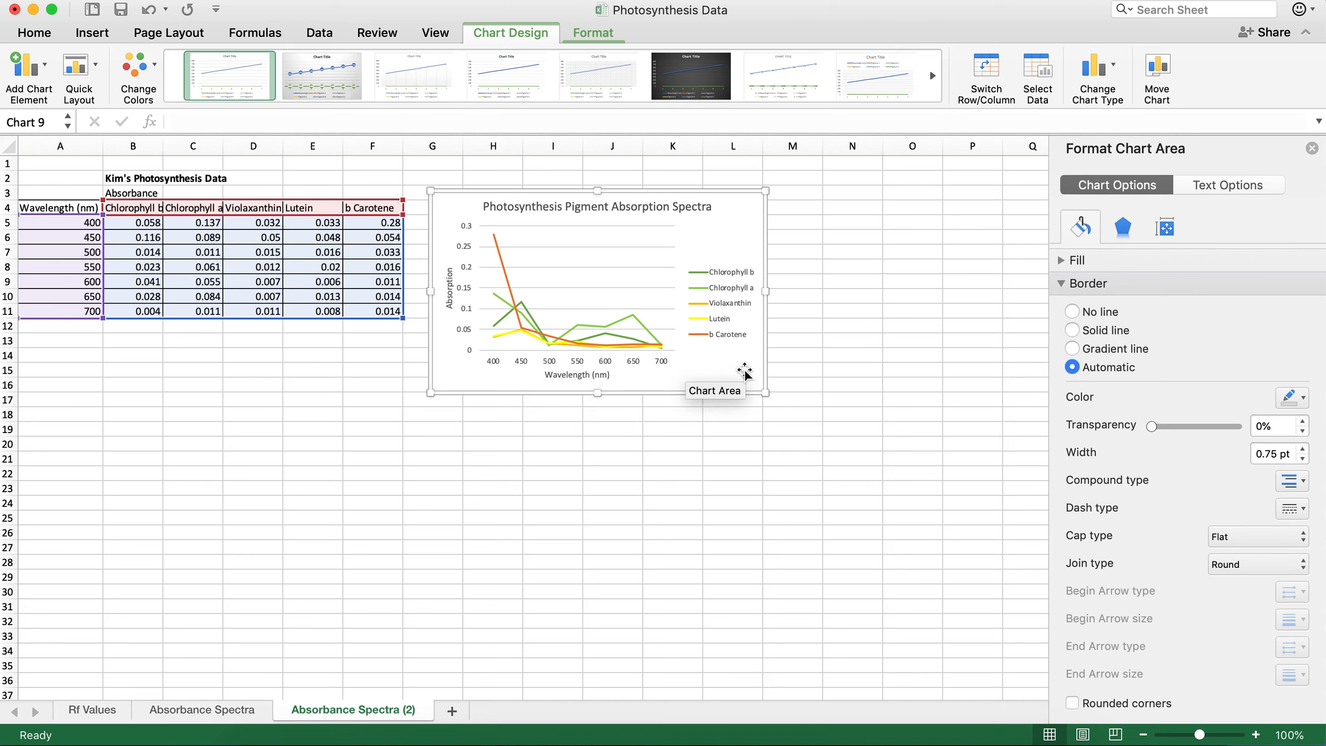
pyautogui.click(767, 381)
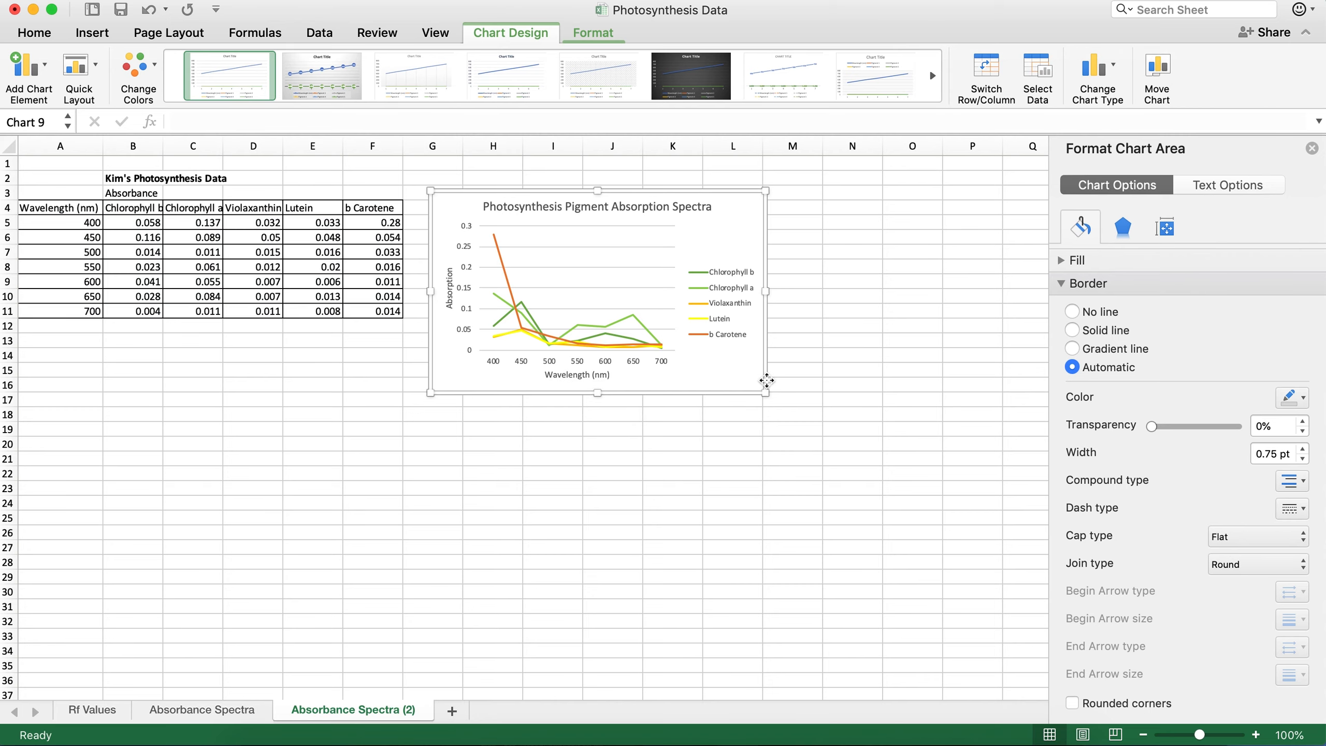